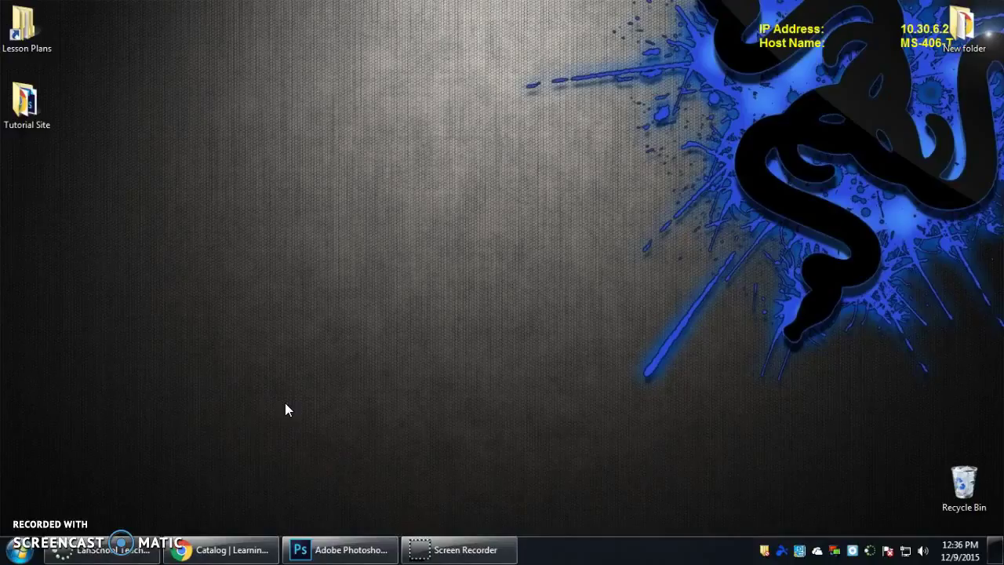
pyautogui.rightClick(360, 258)
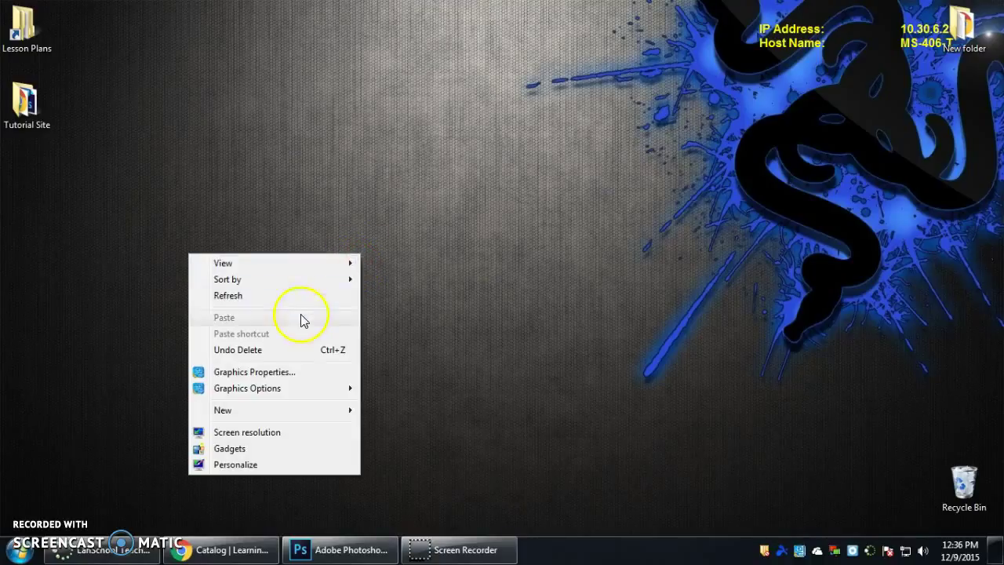
pyautogui.moveTo(293, 414)
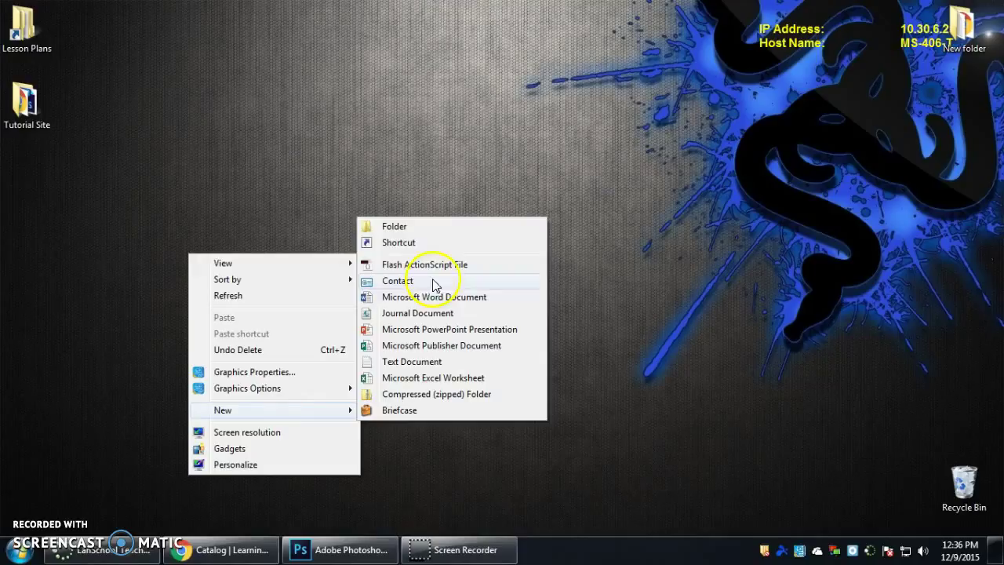
pyautogui.click(454, 184)
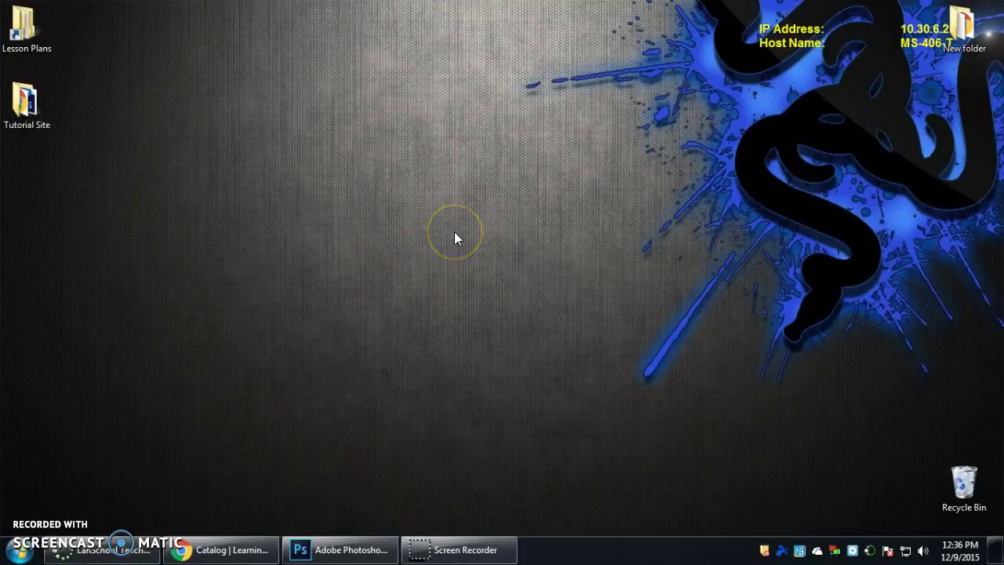
# Create a new folder on the desktop named "Drone Site".
pyautogui.rightClick(455, 234)
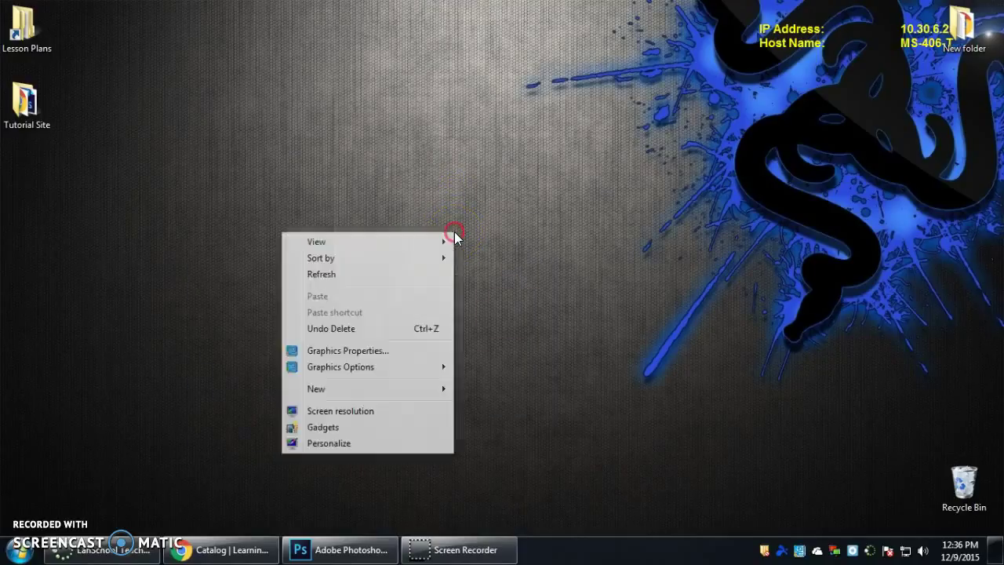
pyautogui.click(396, 389)
pyautogui.click(198, 206)
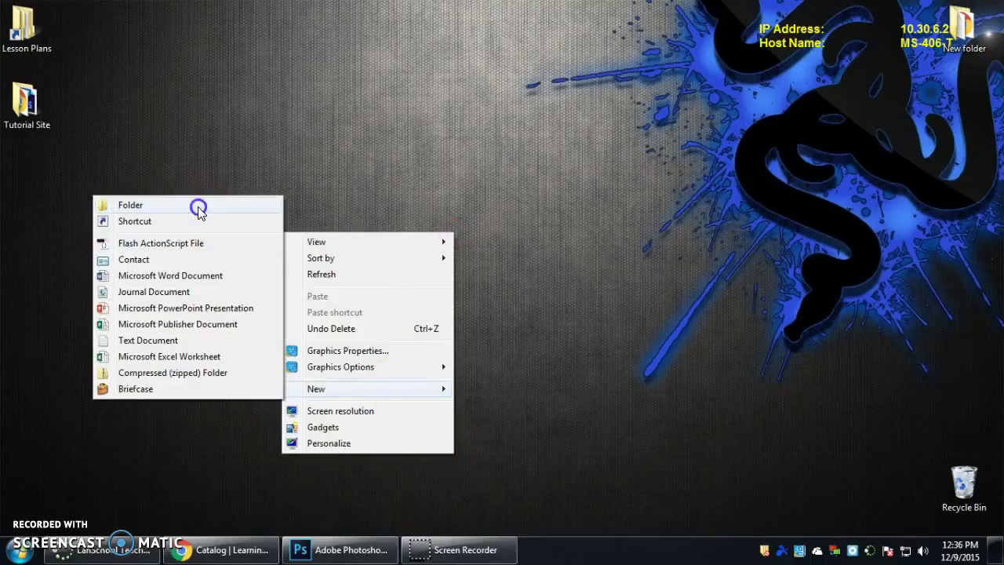
pyautogui.write('Drone Site')
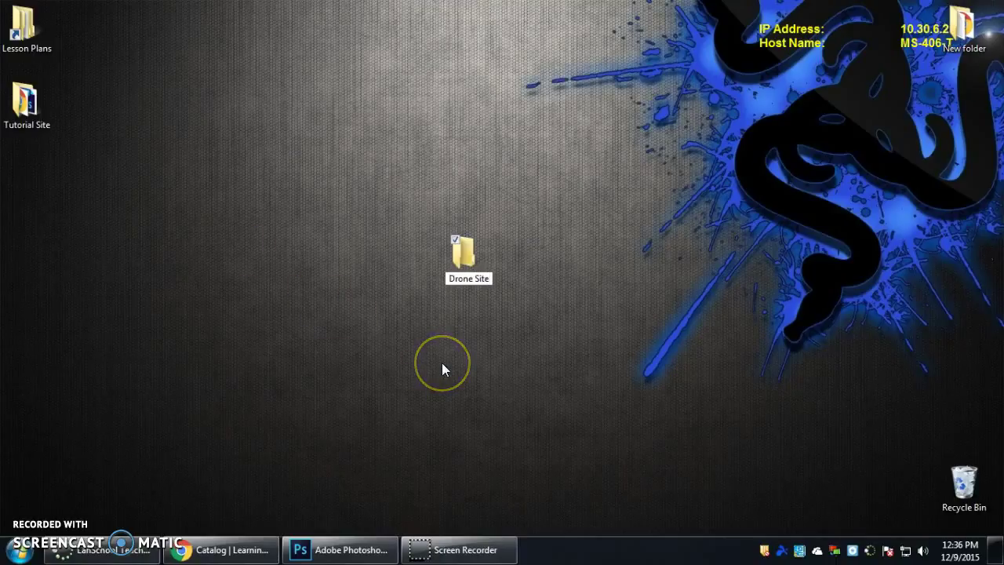
pyautogui.press('Return')
pyautogui.click(463, 284)
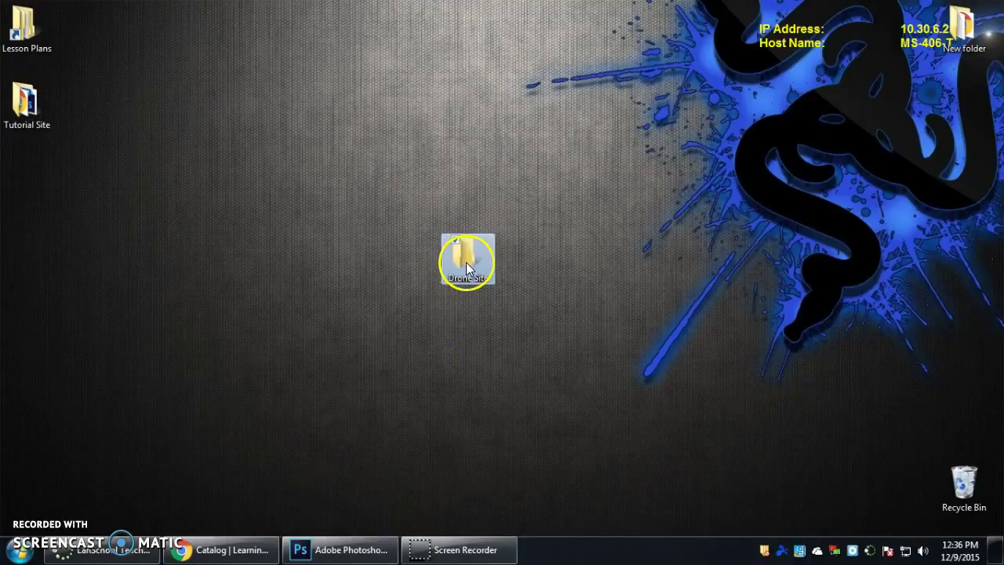
# Switch to Photoshop and create a white 1366 x 768 pixel document named "index" at 72 pixels/inch in RGB Color.
pyautogui.click(372, 548)
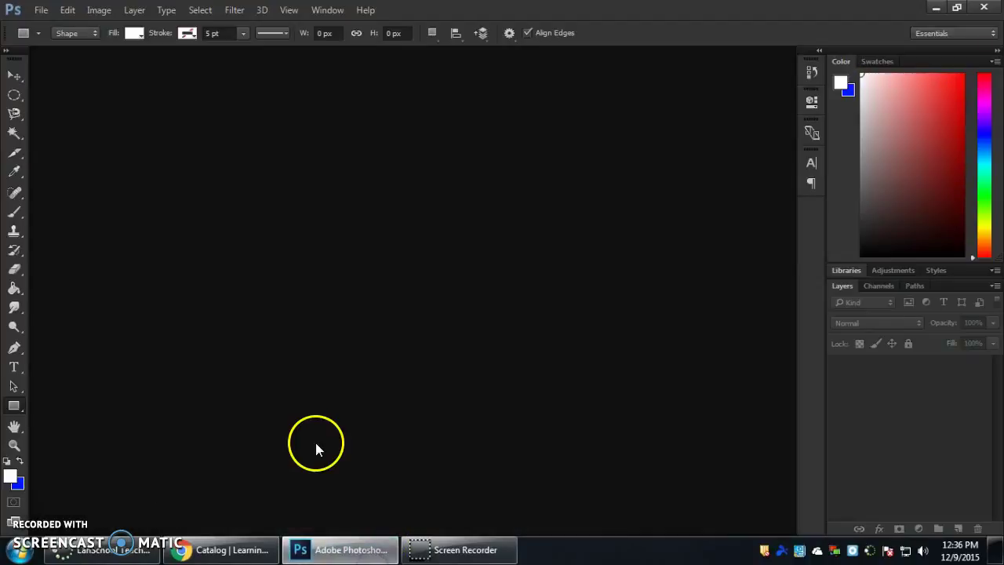
pyautogui.click(40, 11)
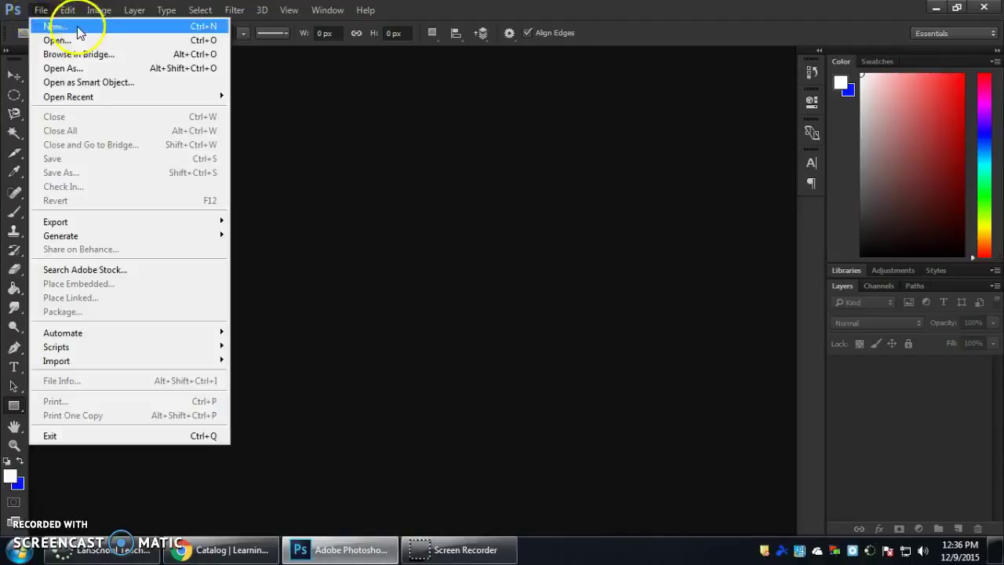
pyautogui.click(86, 32)
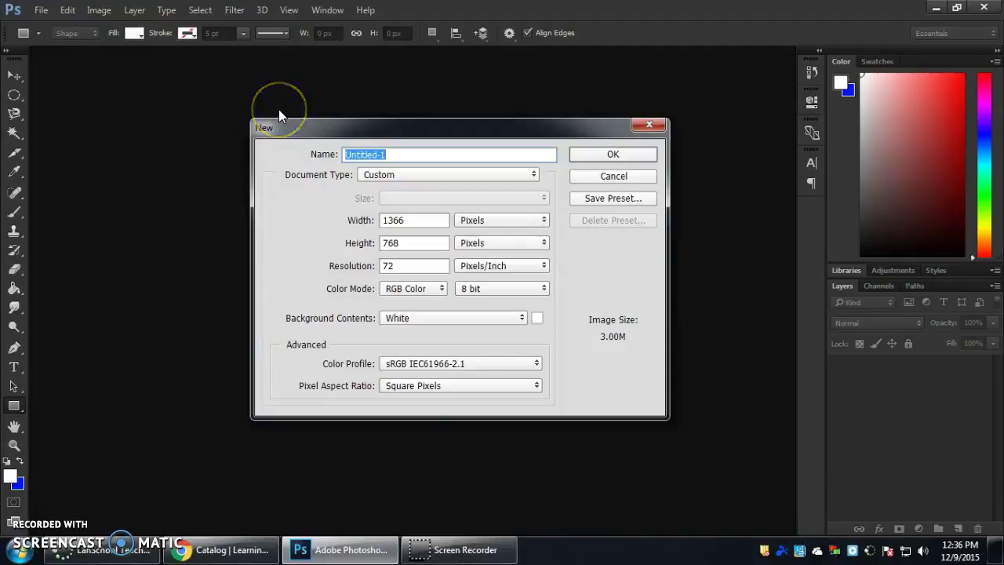
pyautogui.write('index')
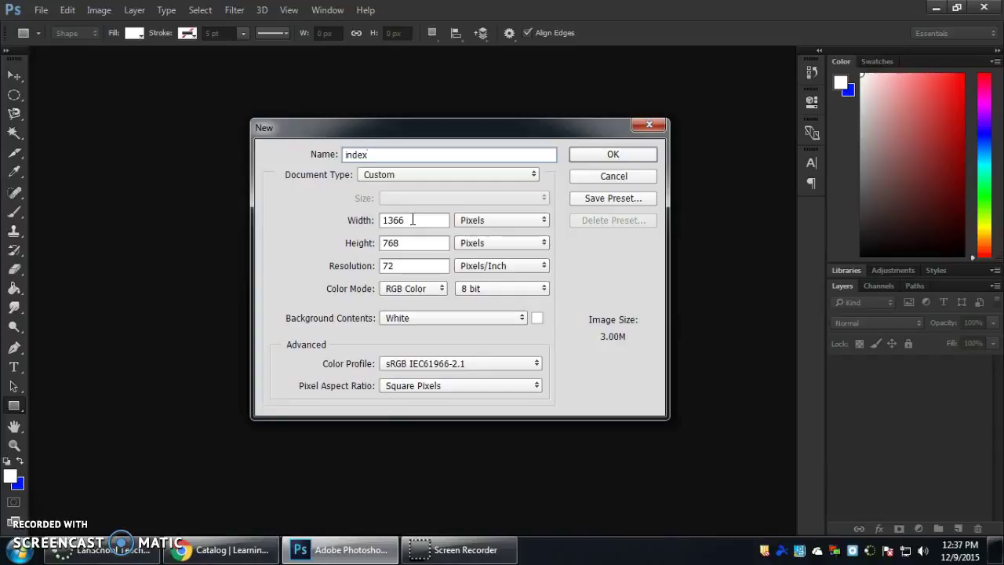
pyautogui.click(595, 155)
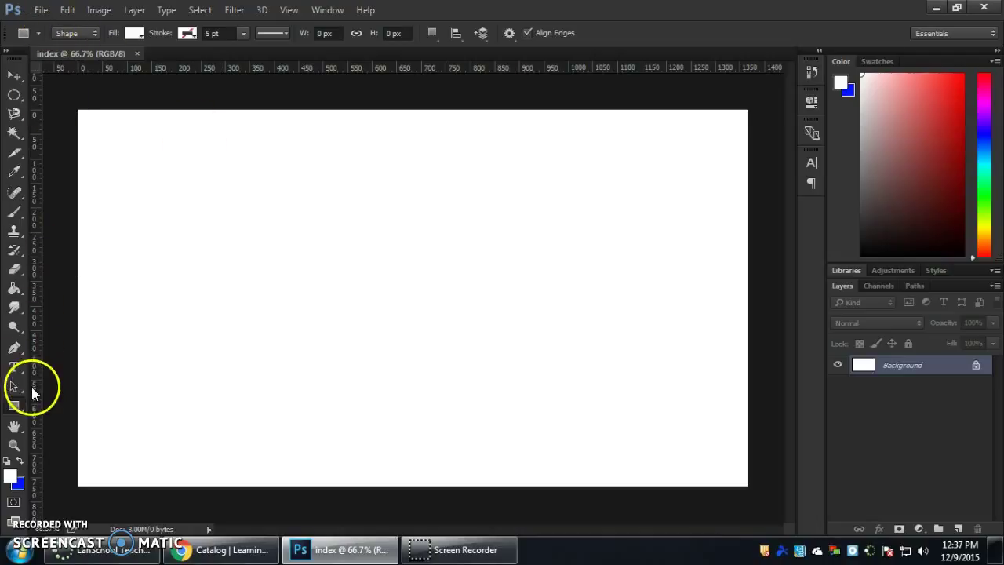
# Activate the Rectangle tool in Shape mode and set its fill colour to blue.
pyautogui.click(15, 406)
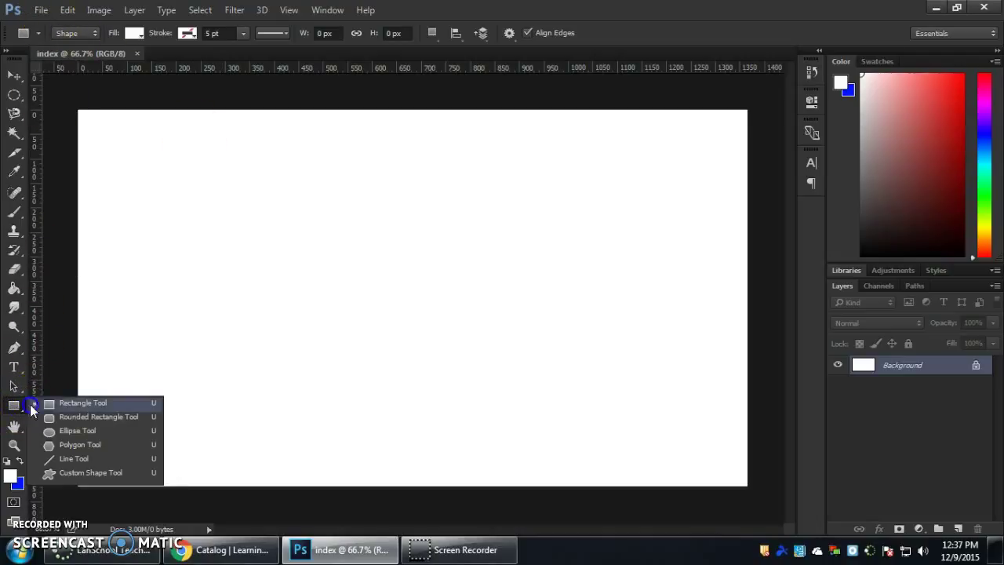
pyautogui.click(120, 403)
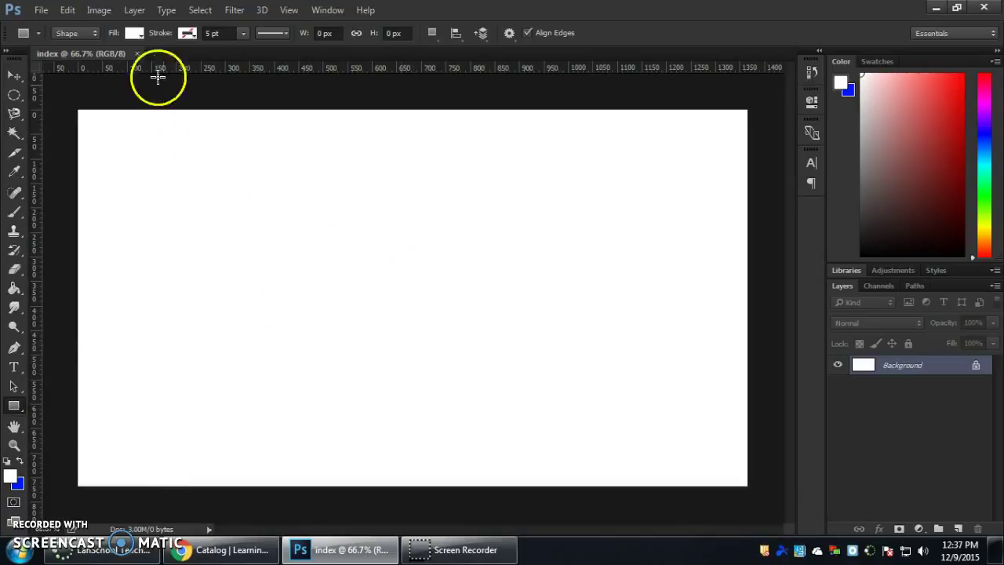
pyautogui.click(135, 33)
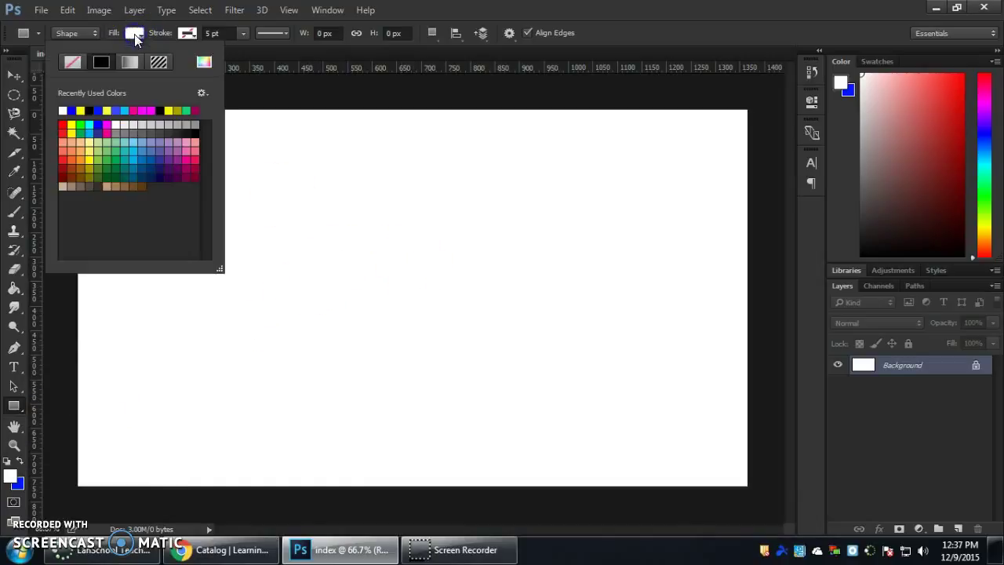
pyautogui.click(98, 110)
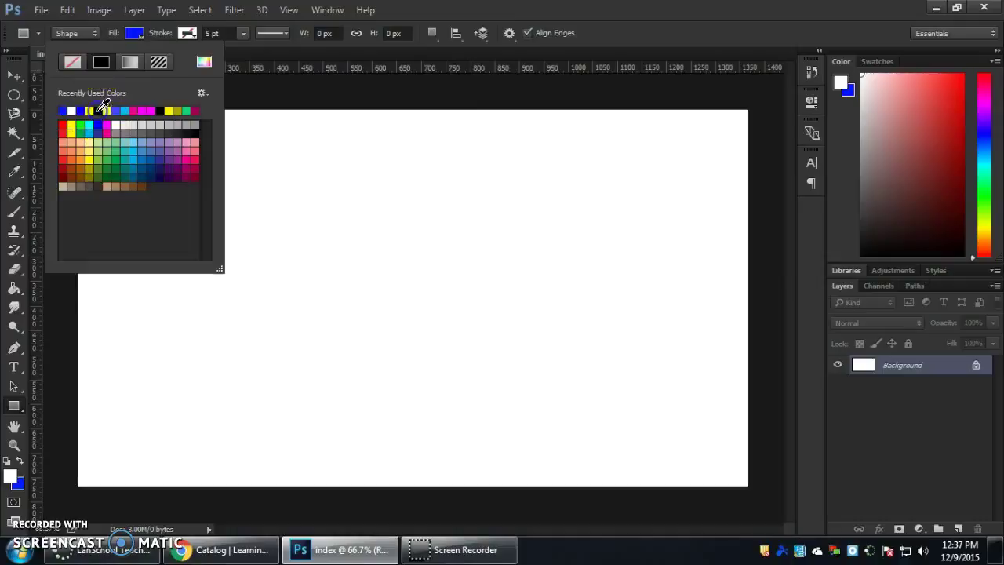
pyautogui.click(601, 33)
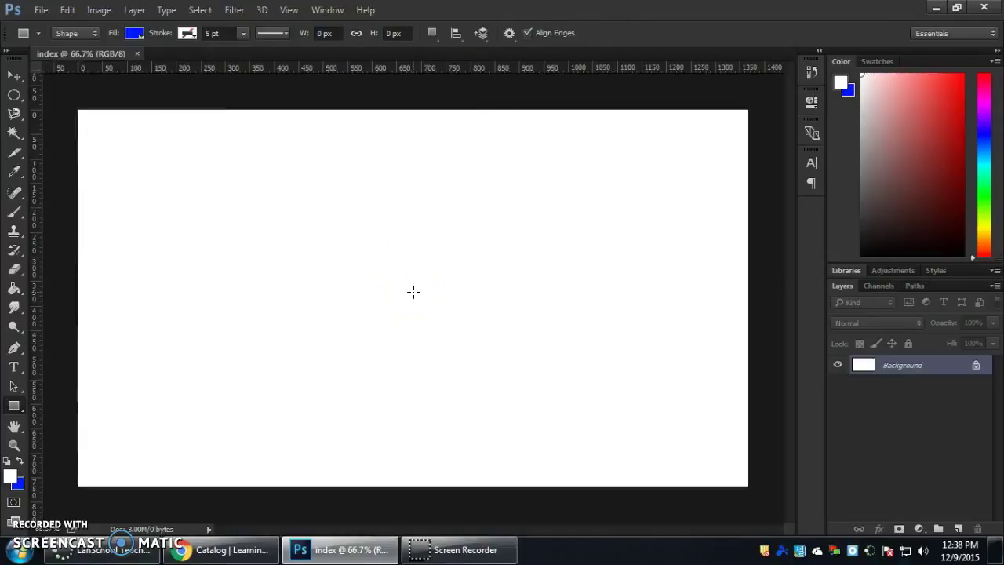
# Draw a freehand rectangle about 256 by 237 px in the upper part of the canvas and undo it.
pyautogui.moveTo(309, 196); pyautogui.dragTo(372, 252)
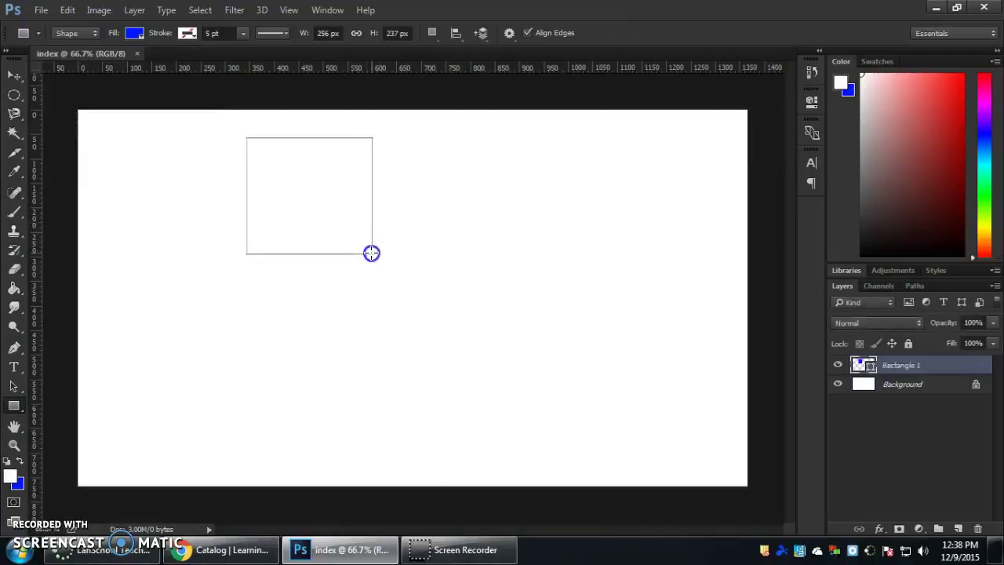
pyautogui.hotkey('ctrl', 'z')
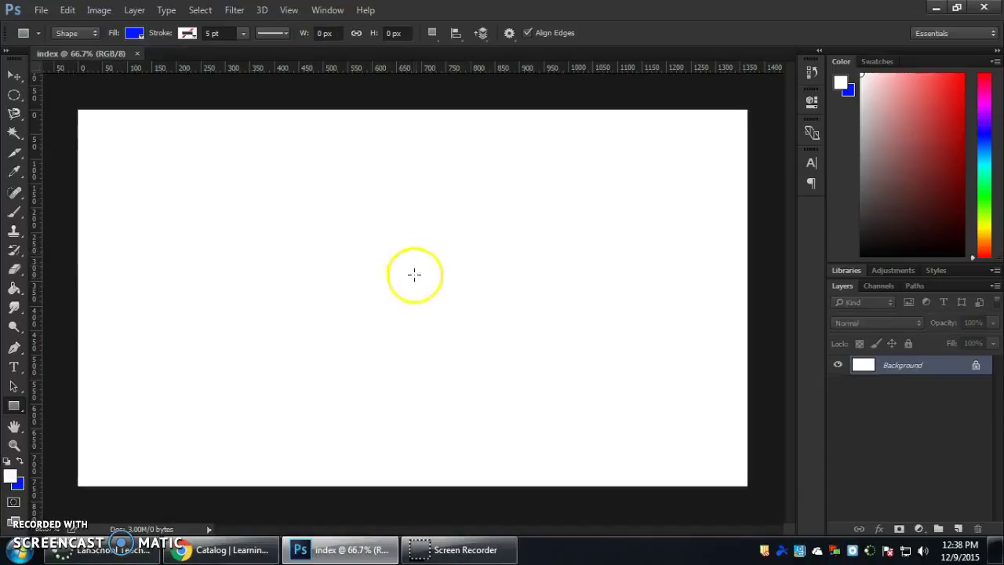
# Create a blue rectangle exactly 940 px wide and 768 px high, drawn from its center at the middle of the canvas.
pyautogui.click(415, 280)
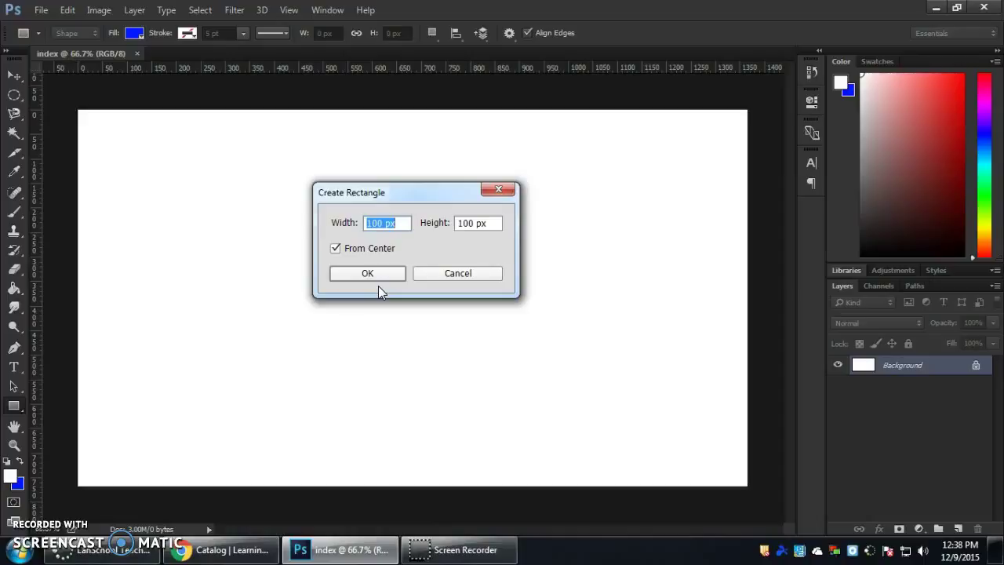
pyautogui.write('940')
pyautogui.click(490, 225)
pyautogui.click(496, 224)
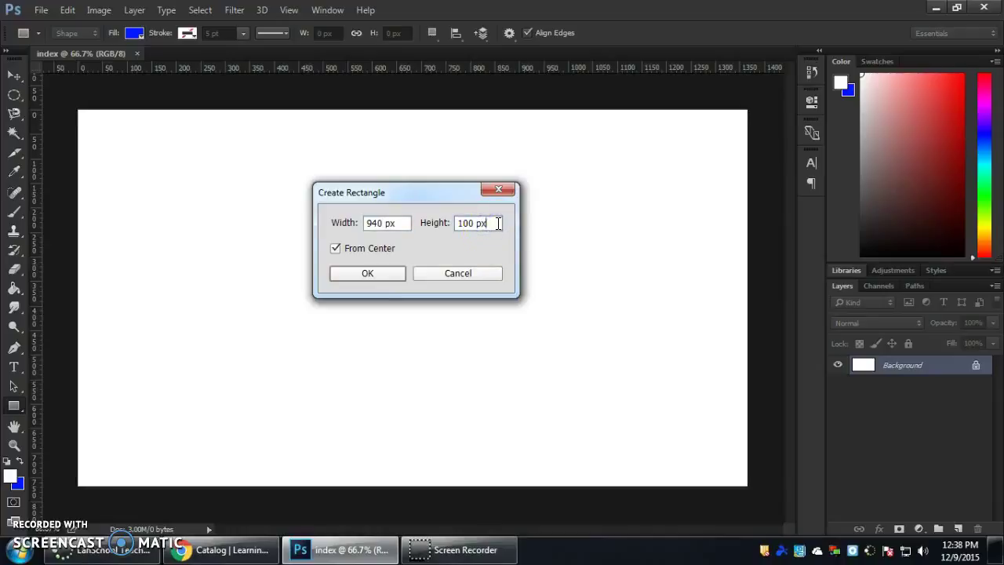
pyautogui.moveTo(401, 223); pyautogui.dragTo(371, 227)
pyautogui.moveTo(504, 222); pyautogui.dragTo(440, 243)
pyautogui.write('768')
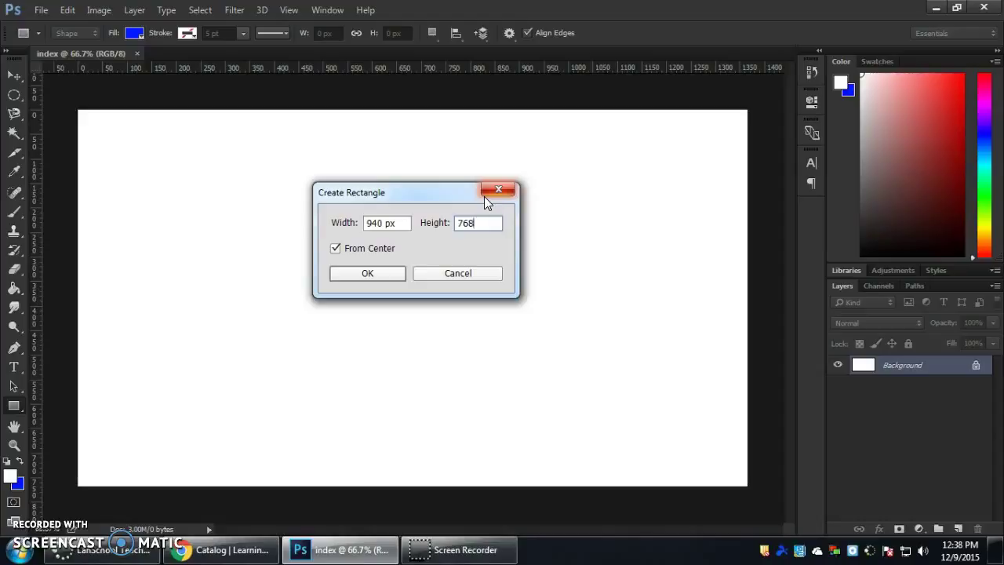
pyautogui.press('Return')
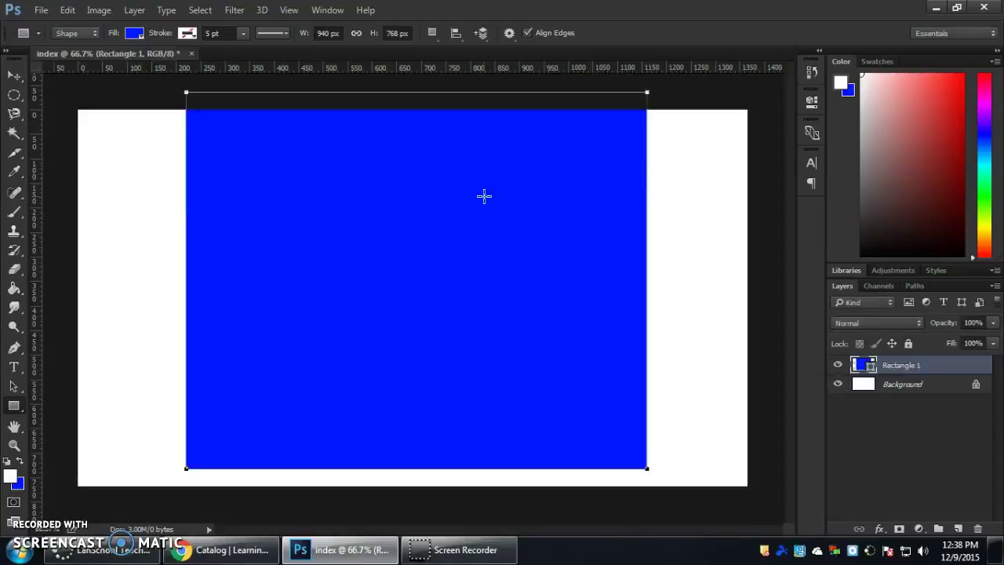
# Move the blue rectangle down so its top and bottom edges line up with the canvas edges.
pyautogui.click(14, 76)
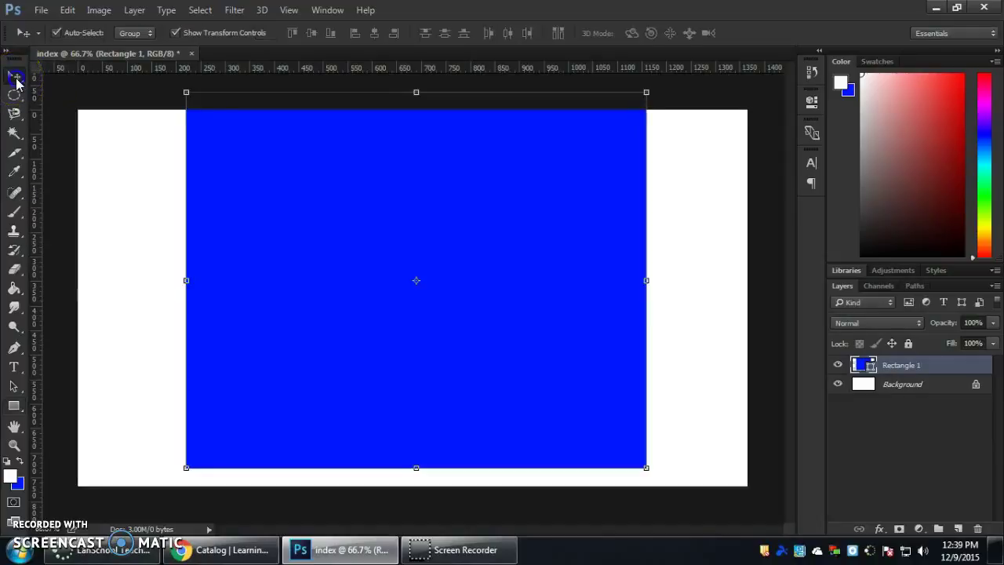
pyautogui.click(359, 185)
pyautogui.moveTo(359, 189)
pyautogui.mouseDown()
pyautogui.moveTo(363, 207)
pyautogui.moveTo(360, 197)
pyautogui.mouseUp()
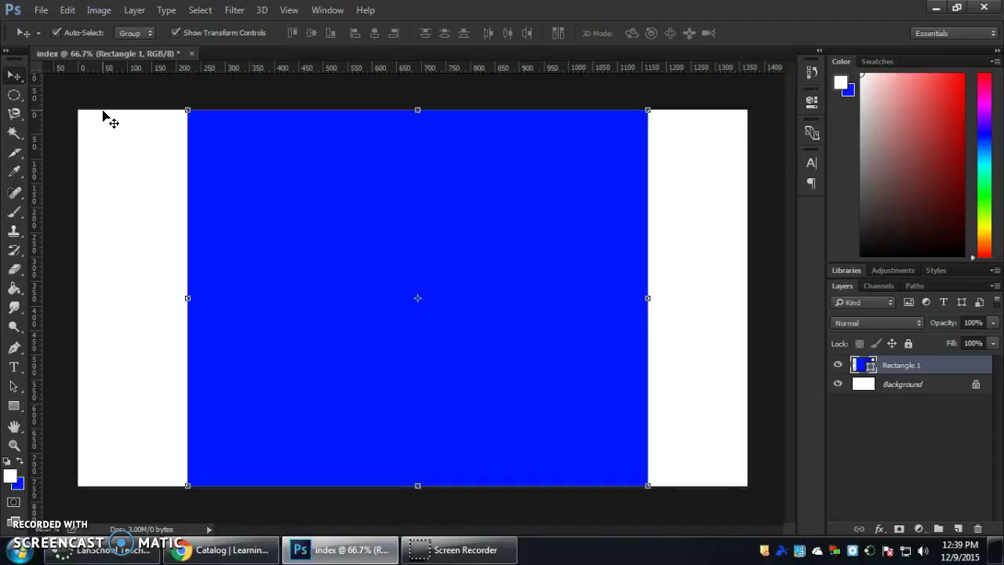
# Hide the document rulers and show them again.
pyautogui.click(289, 10)
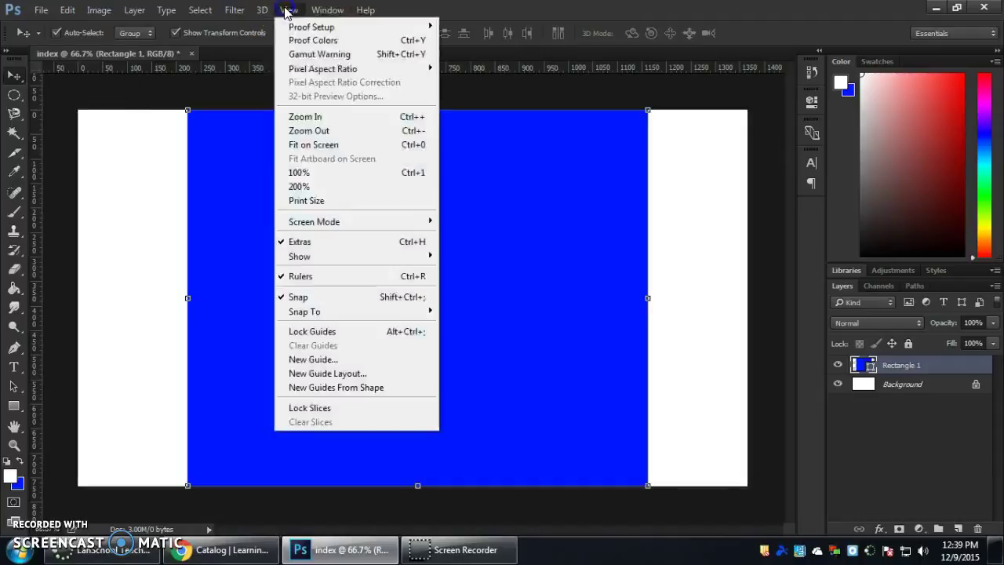
pyautogui.click(288, 9)
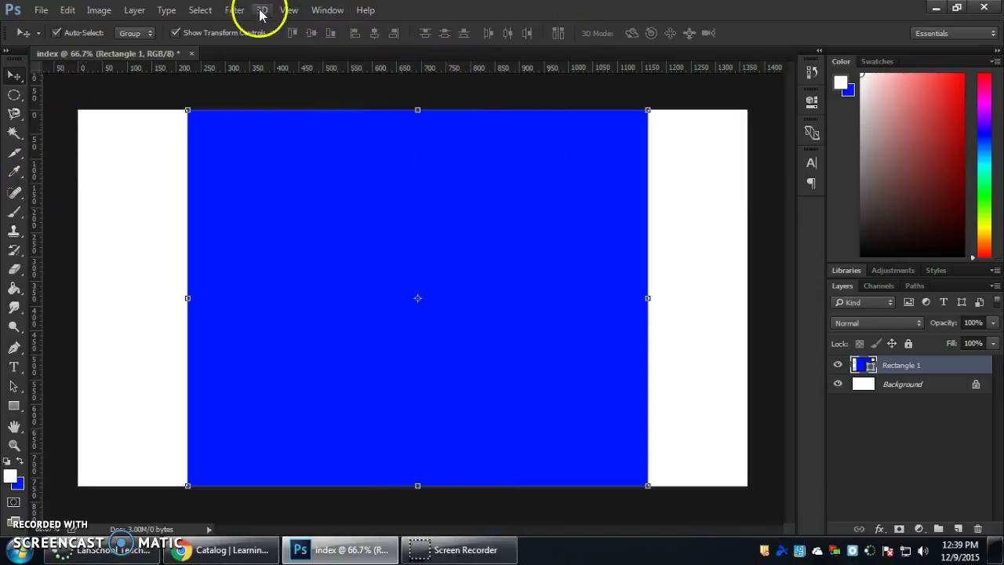
pyautogui.click(287, 10)
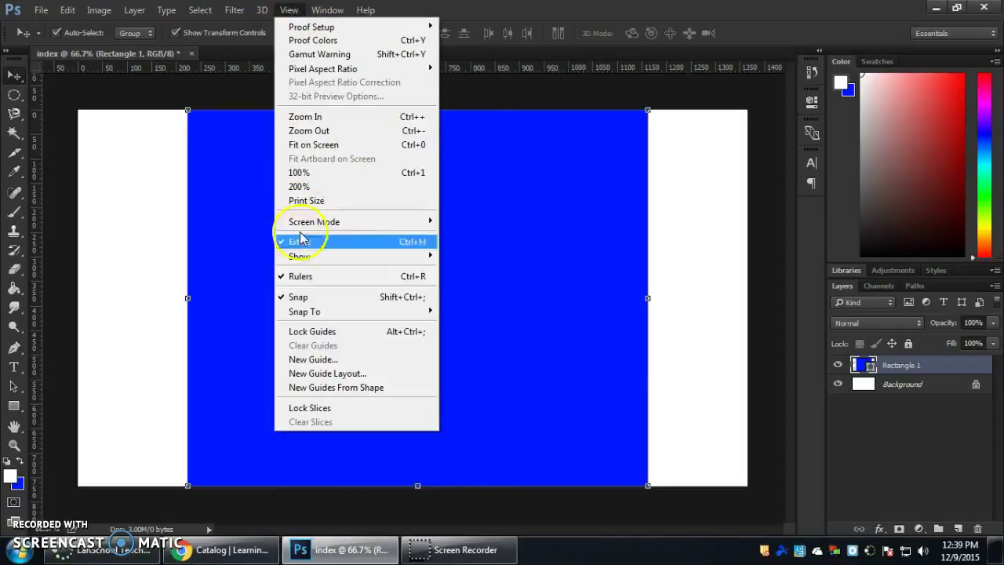
pyautogui.click(310, 277)
pyautogui.click(289, 11)
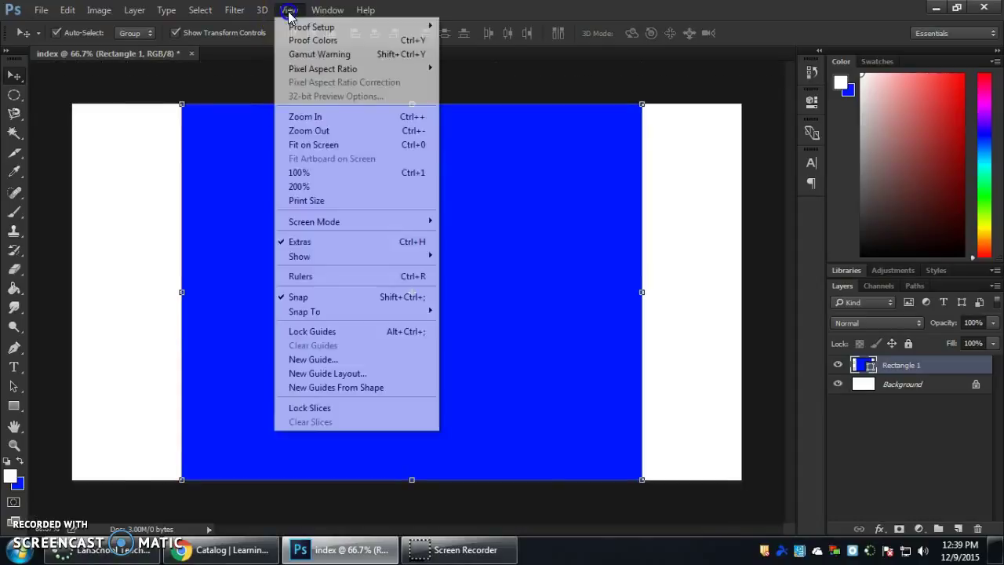
pyautogui.click(301, 280)
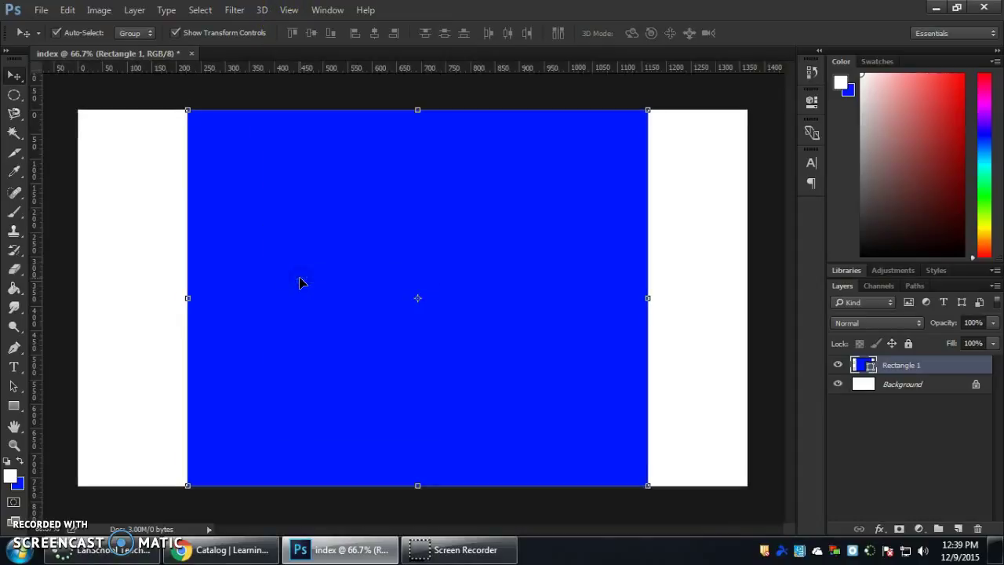
# Change the ruler units to inches and return them to pixels.
pyautogui.rightClick(352, 70)
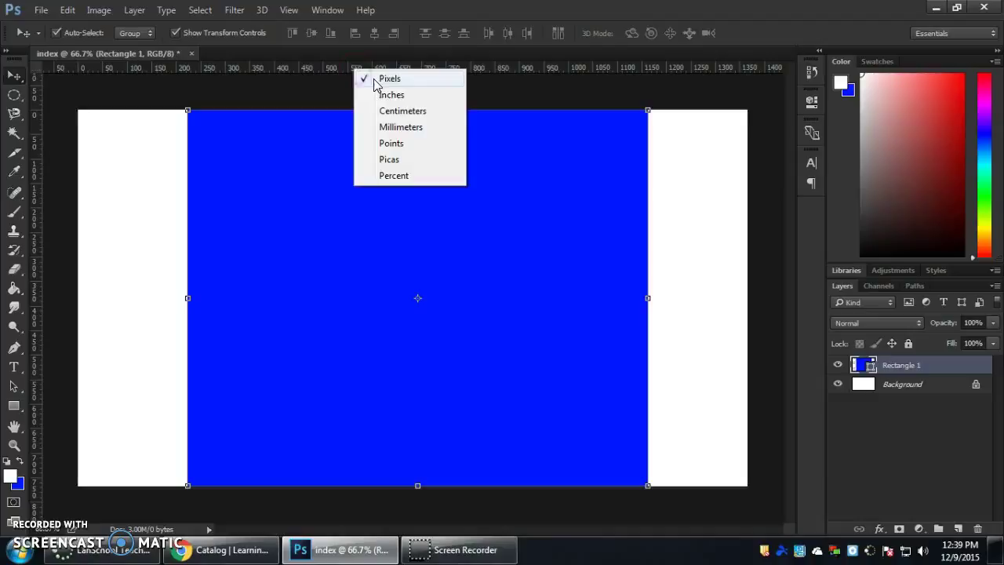
pyautogui.click(435, 95)
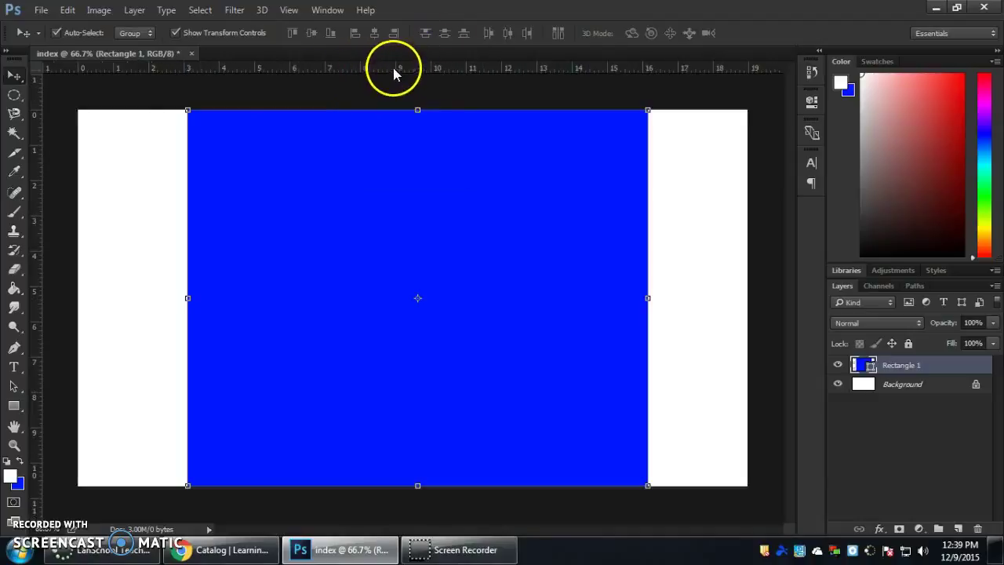
pyautogui.rightClick(413, 67)
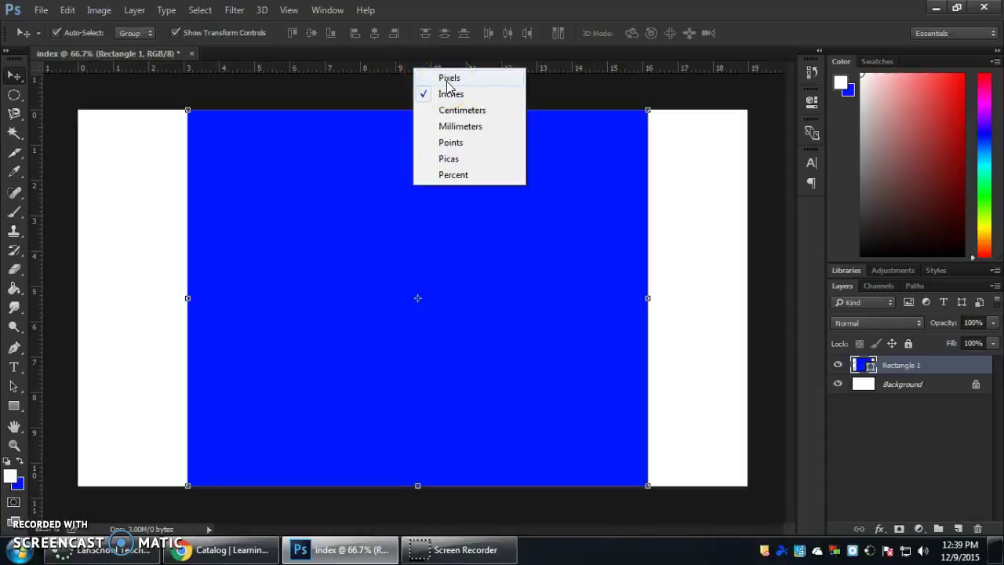
pyautogui.click(449, 78)
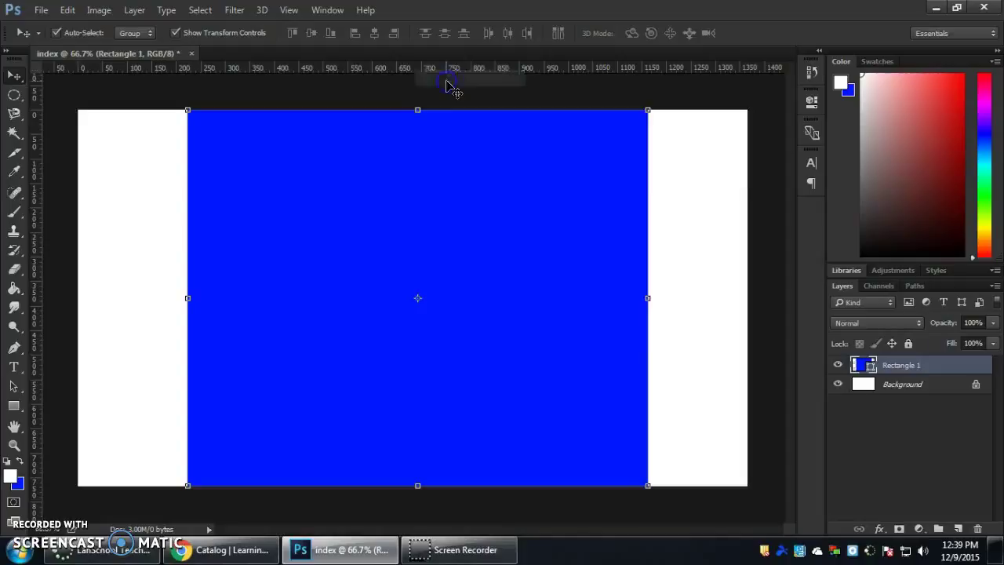
pyautogui.click(444, 85)
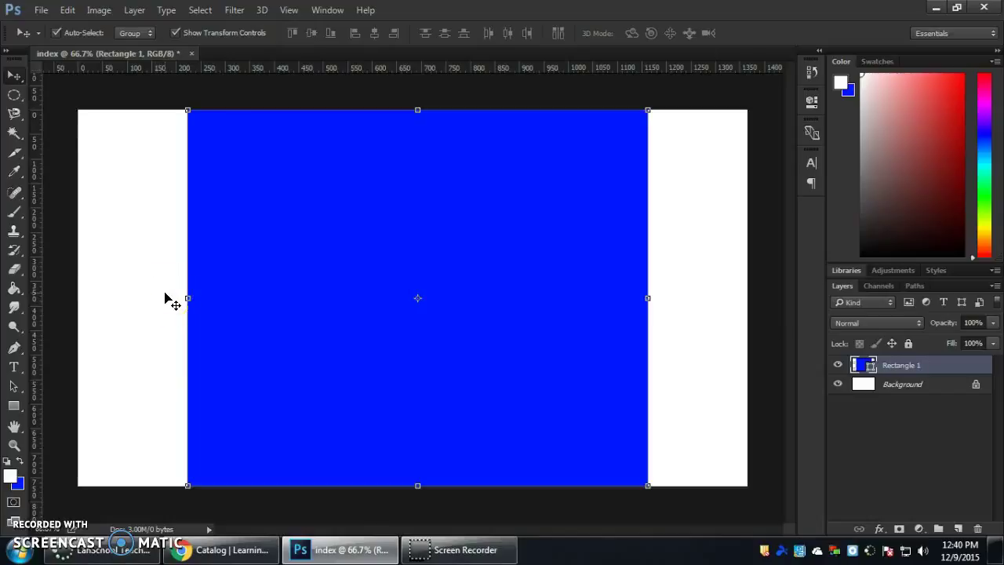
# Add a vertical and a horizontal guide through the middle of the canvas and center the blue rectangle on them.
pyautogui.moveTo(38, 280)
pyautogui.mouseDown()
pyautogui.moveTo(141, 269)
pyautogui.moveTo(36, 280)
pyautogui.mouseUp()
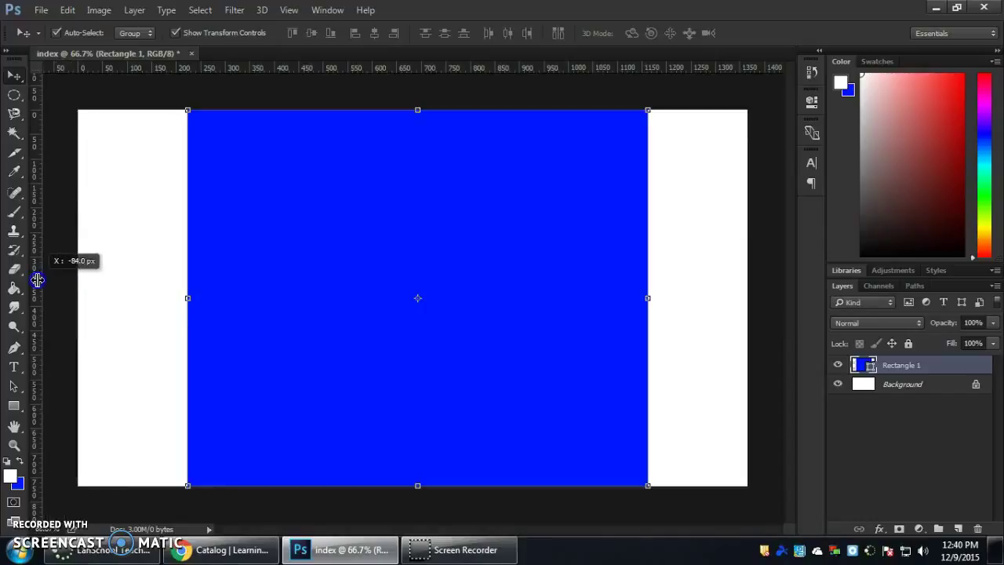
pyautogui.moveTo(36, 280); pyautogui.dragTo(412, 262)
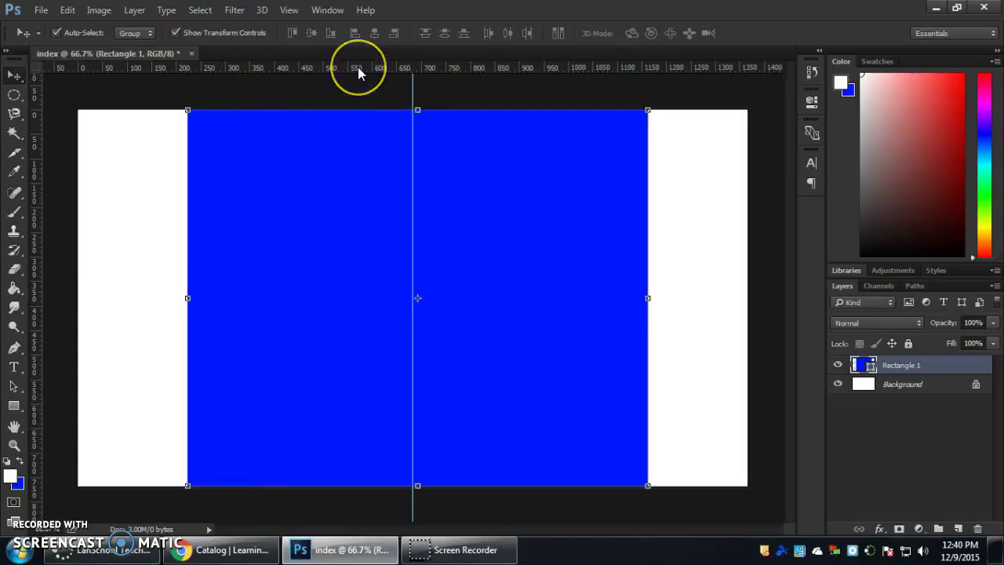
pyautogui.moveTo(358, 69); pyautogui.dragTo(364, 298)
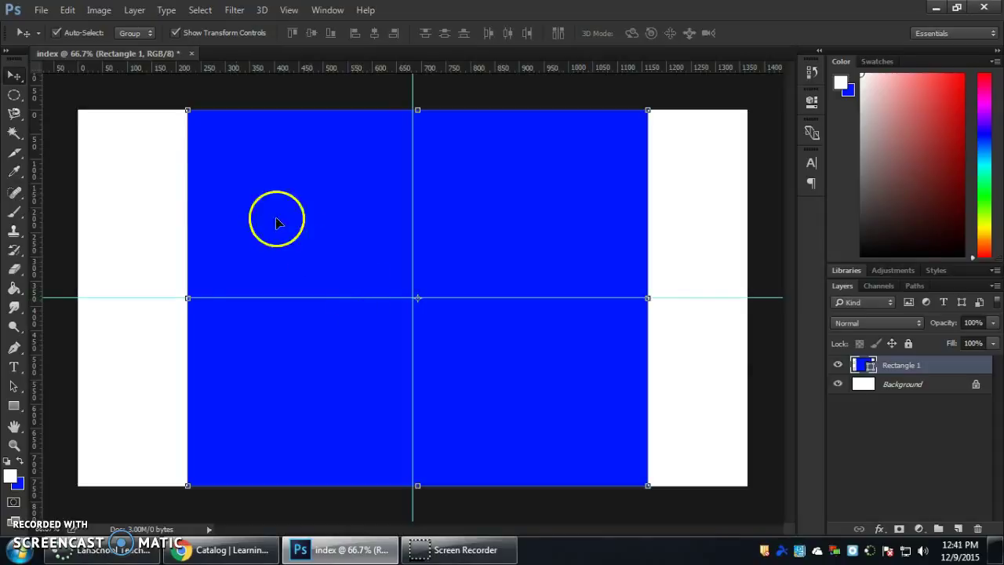
pyautogui.moveTo(335, 175)
pyautogui.mouseDown()
pyautogui.moveTo(378, 175)
pyautogui.moveTo(332, 177)
pyautogui.mouseUp()
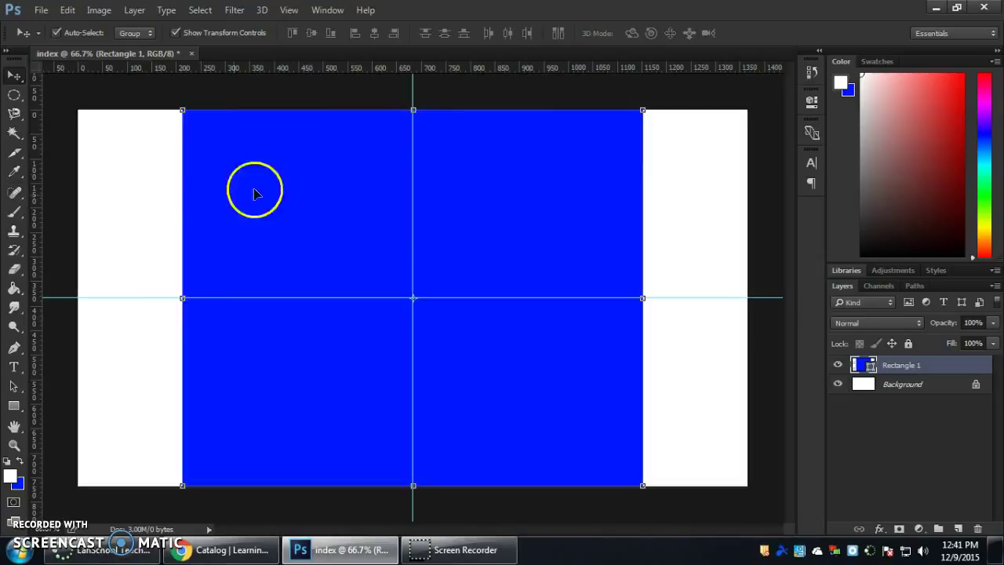
# Change the fill color of the 940 by 768 px rectangle to yellow.
pyautogui.click(14, 408)
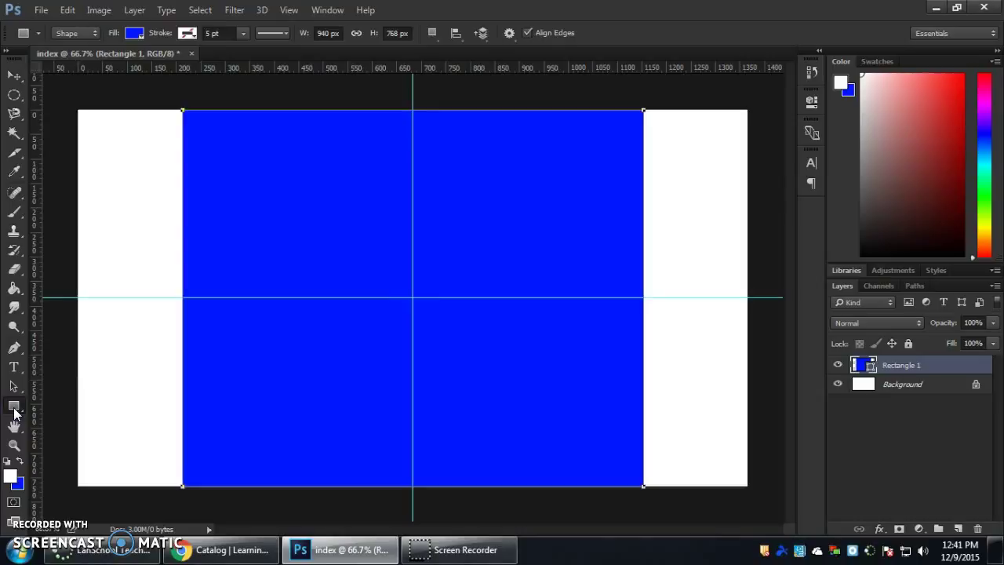
pyautogui.click(134, 33)
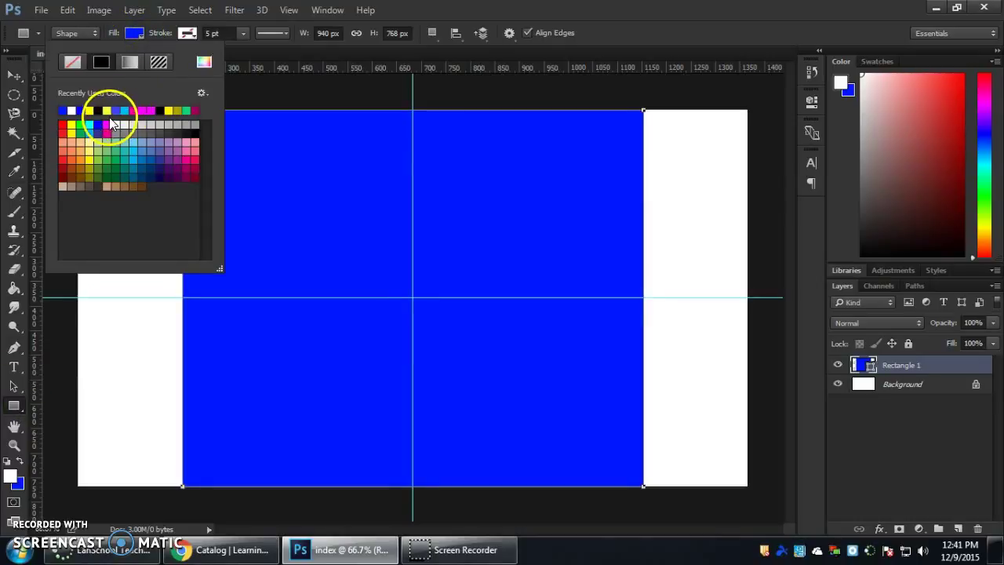
pyautogui.click(107, 110)
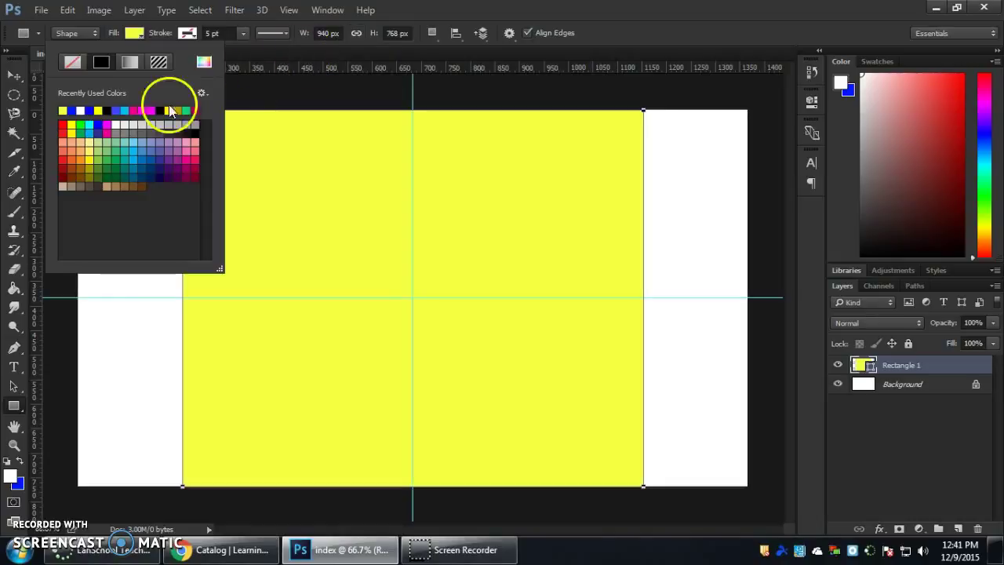
pyautogui.click(403, 8)
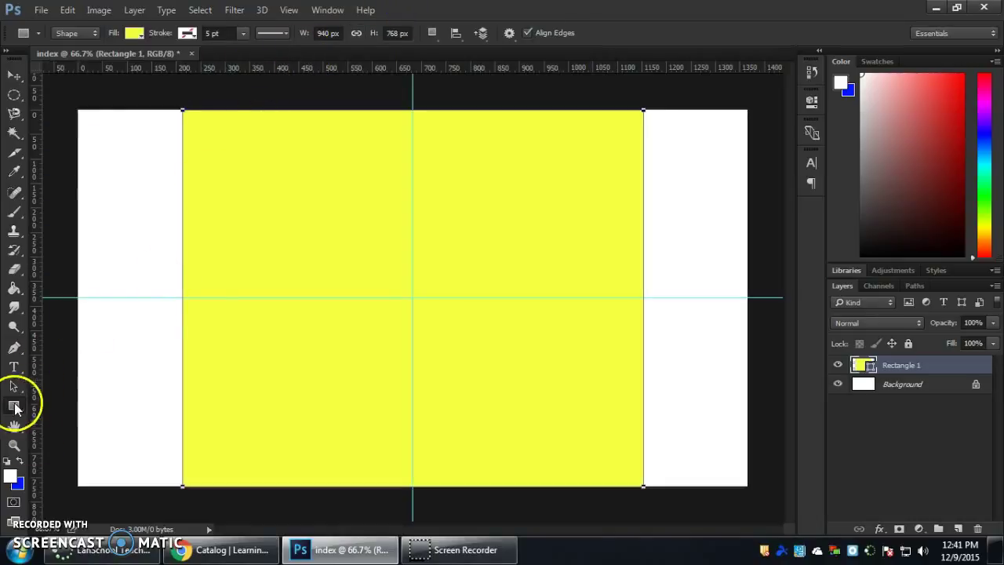
# With no layer selected, create a blue-filled rectangle exactly 940 px wide and 150 px high, drawn from its center.
pyautogui.click(880, 410)
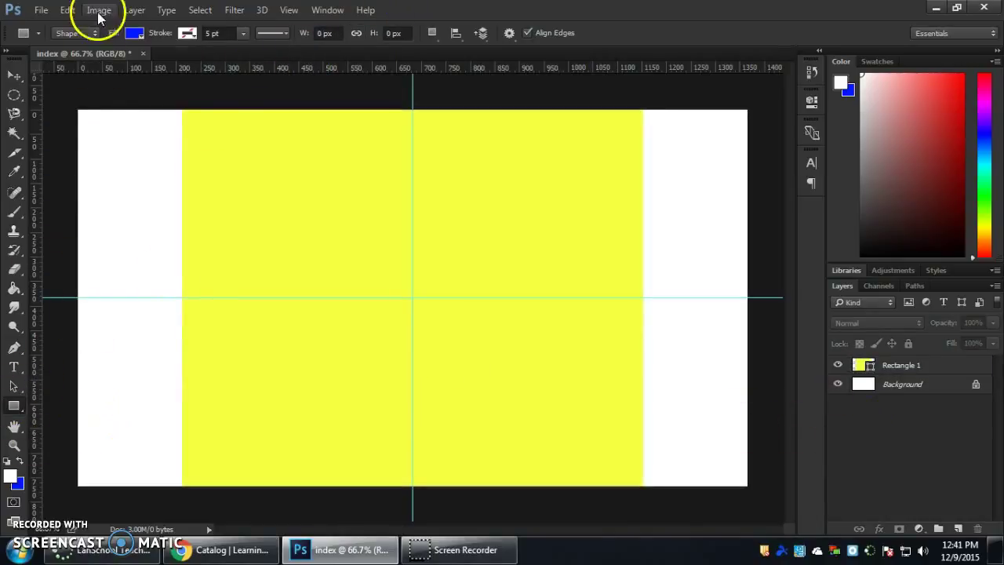
pyautogui.click(134, 33)
pyautogui.click(72, 110)
pyautogui.click(412, 16)
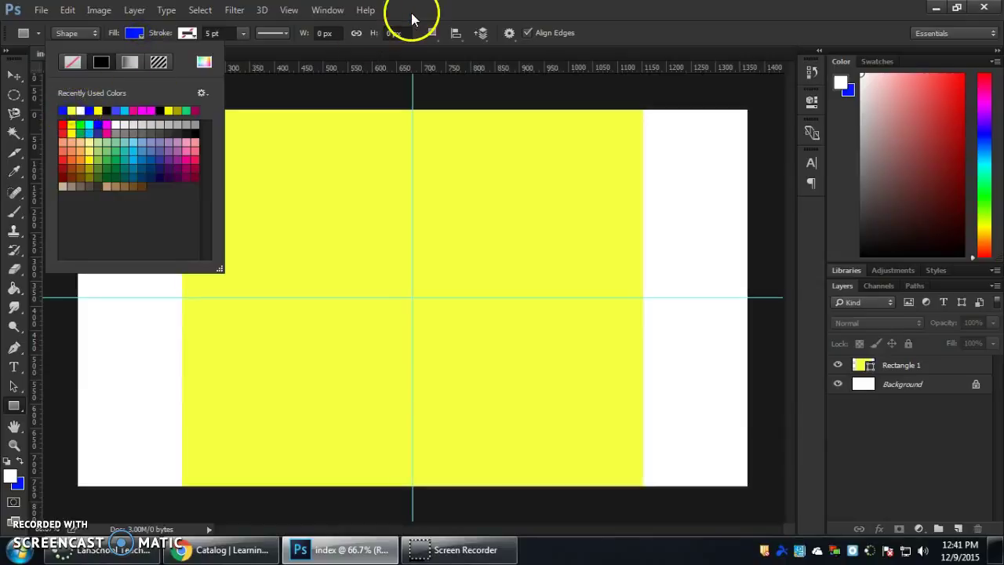
pyautogui.click(371, 251)
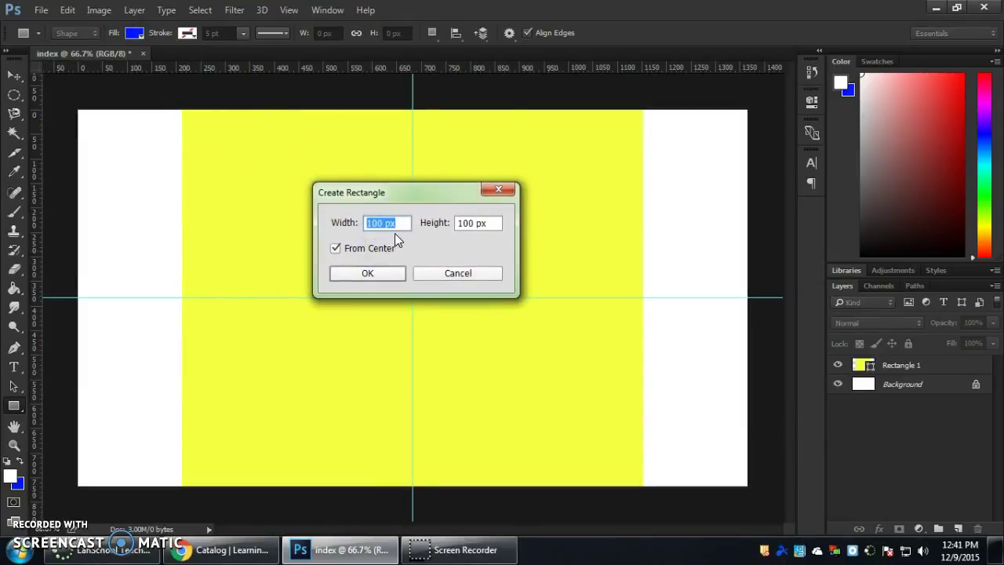
pyautogui.click(407, 240)
pyautogui.write('940')
pyautogui.click(463, 249)
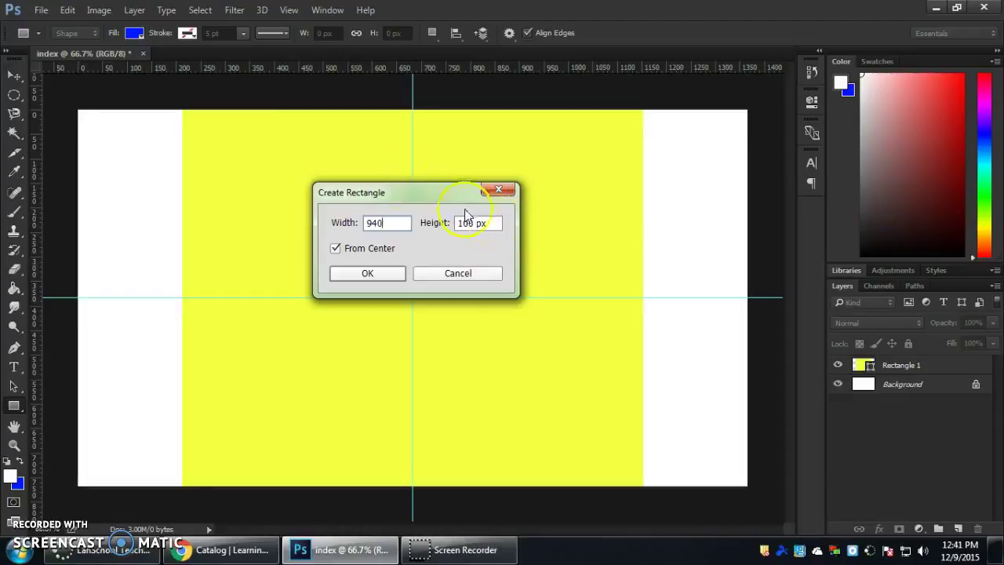
pyautogui.moveTo(485, 224); pyautogui.dragTo(448, 225)
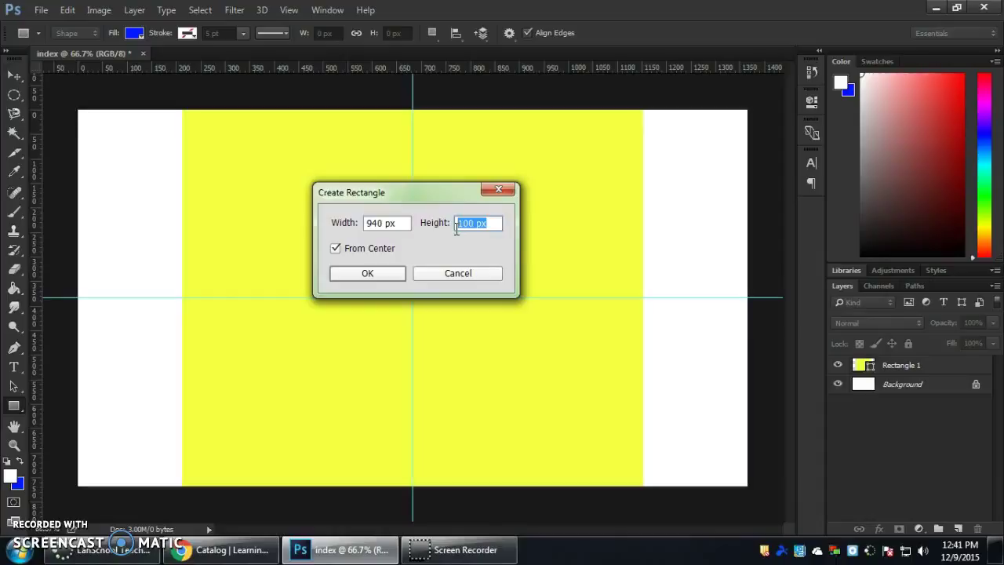
pyautogui.write('150')
pyautogui.press('Return')
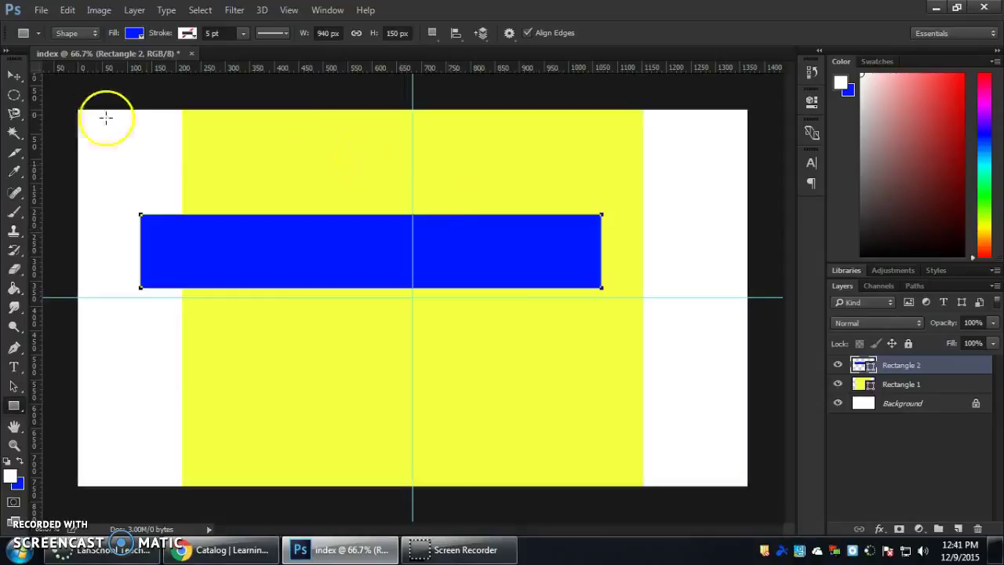
# Move the blue rectangle to the top edge of the canvas, lined up with the sides of the yellow area, and deselect it.
pyautogui.click(18, 76)
pyautogui.moveTo(325, 254); pyautogui.dragTo(364, 152)
pyautogui.click(222, 90)
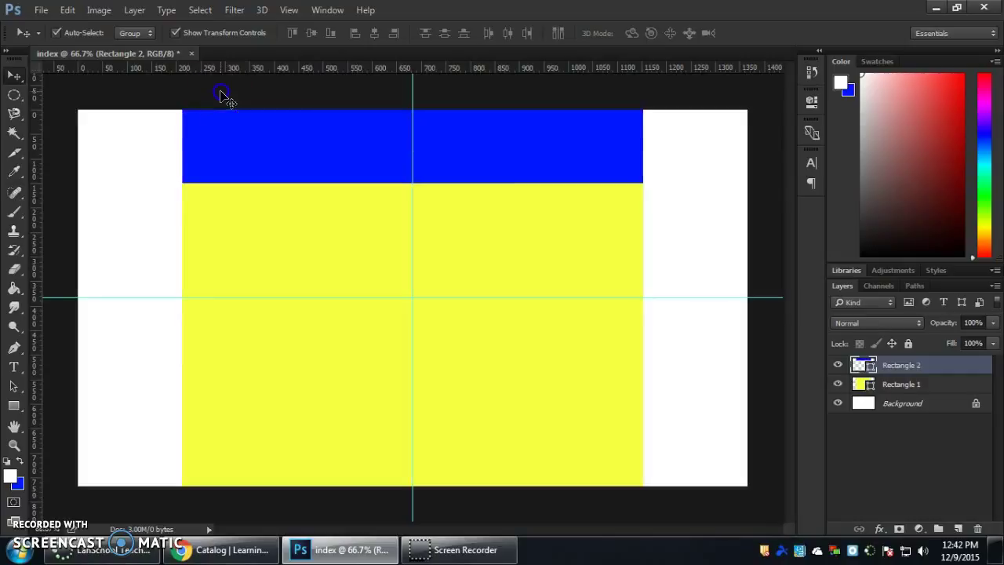
# Create a new rectangle exactly 940 px wide and 50 px high, drawn from its center.
pyautogui.click(17, 269)
pyautogui.click(15, 407)
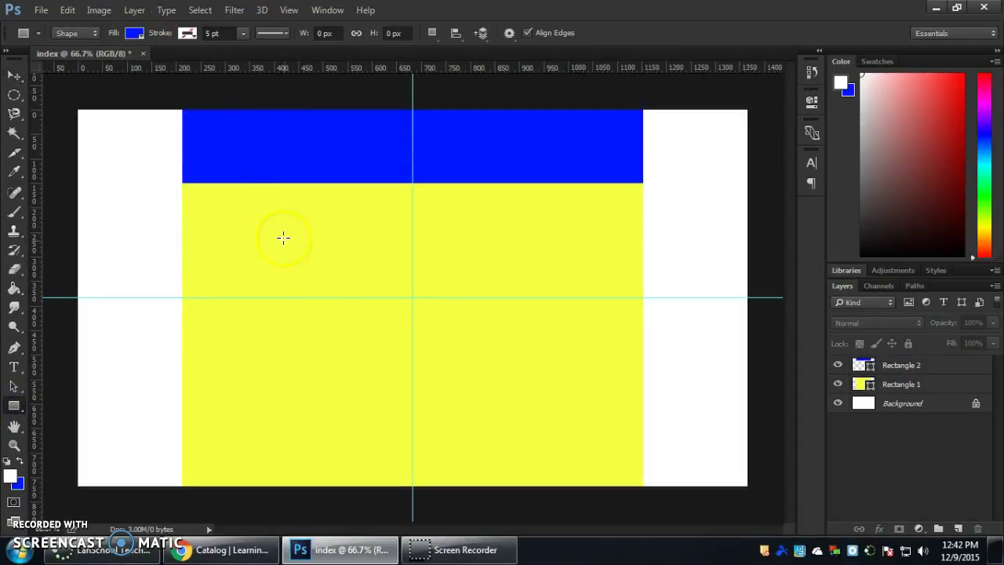
pyautogui.click(312, 274)
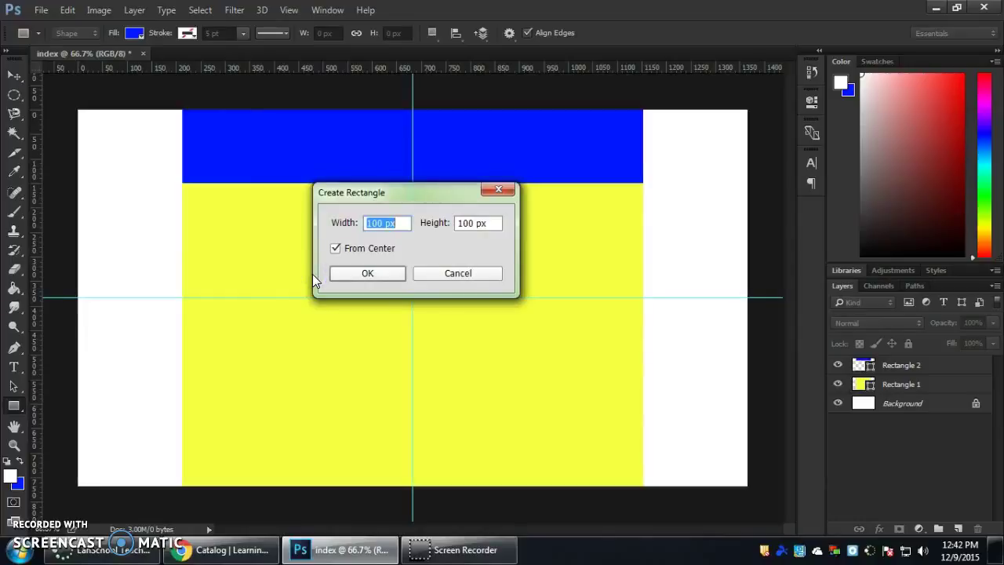
pyautogui.write('940')
pyautogui.press('Tab')
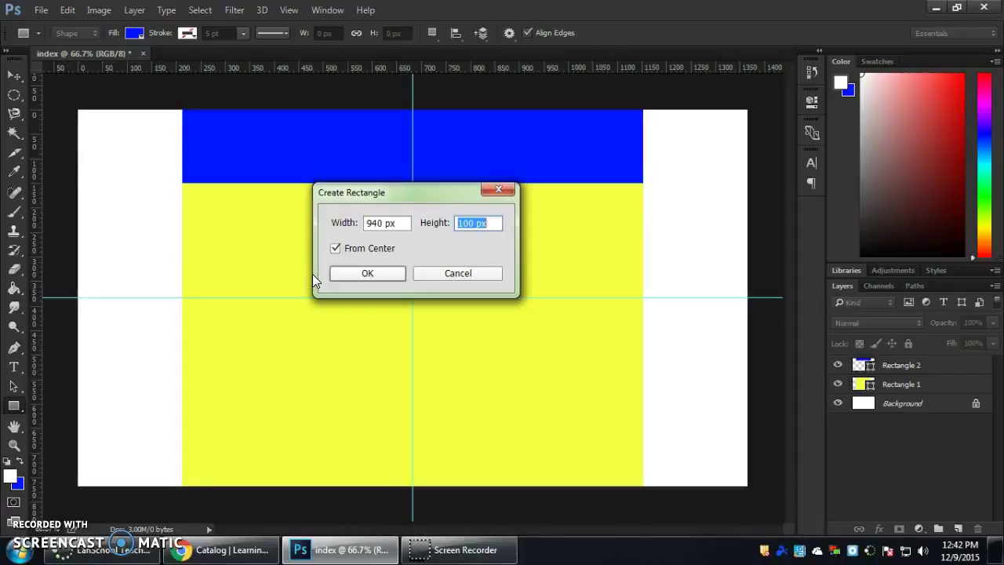
pyautogui.write('50')
pyautogui.click(318, 276)
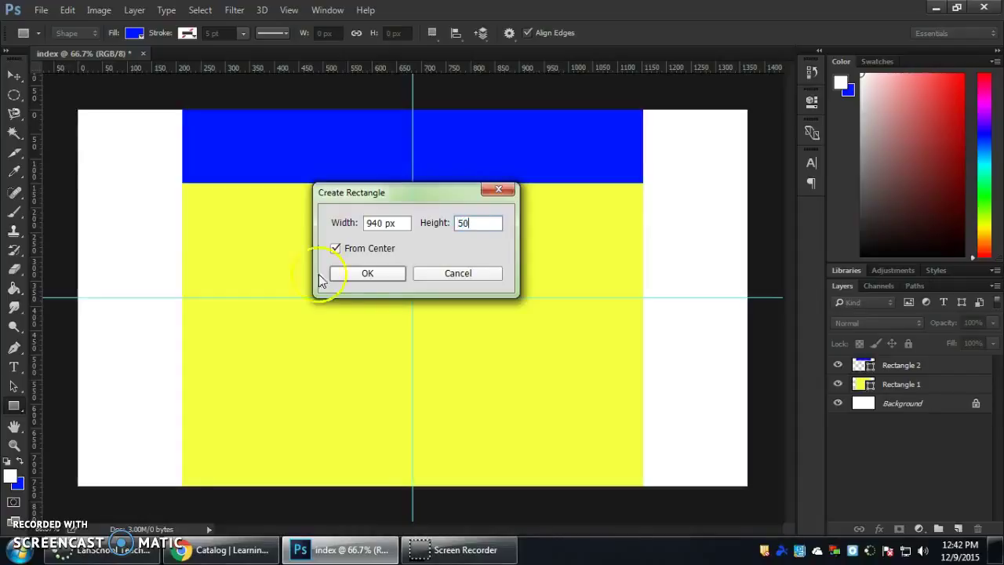
pyautogui.click(358, 272)
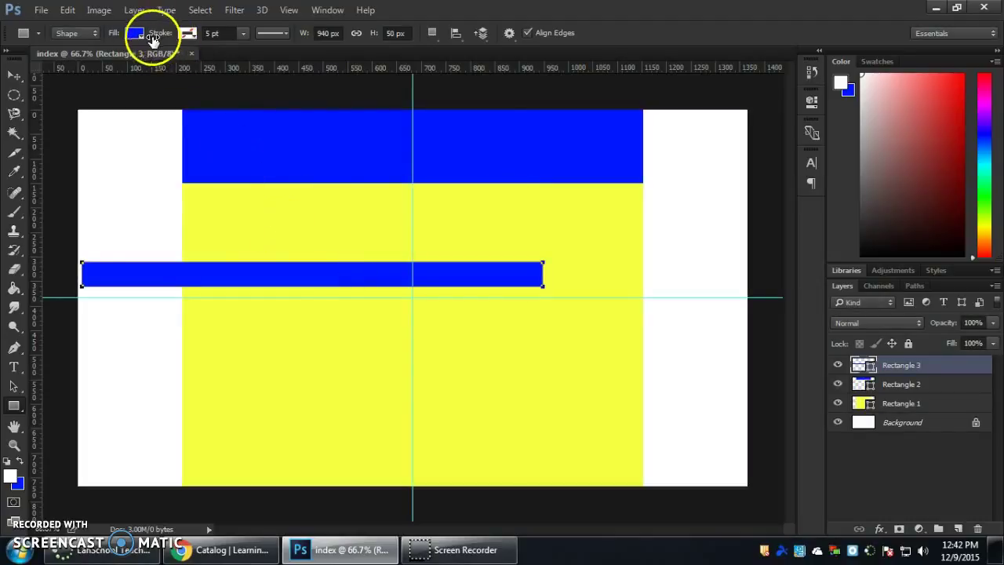
# Change the fill color of the 50 px high rectangle to magenta.
pyautogui.click(153, 37)
pyautogui.click(149, 102)
pyautogui.click(465, 9)
# Move the magenta bar directly beneath the blue header, lined up with the sides of the content area.
pyautogui.click(14, 75)
pyautogui.moveTo(298, 273); pyautogui.dragTo(388, 199)
pyautogui.click(511, 15)
pyautogui.click(473, 33)
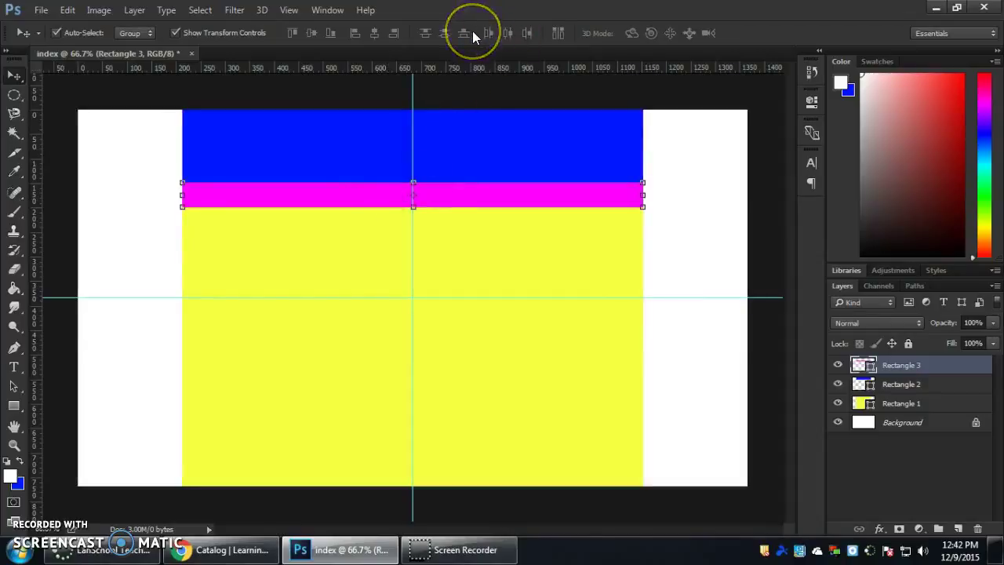
pyautogui.click(239, 190)
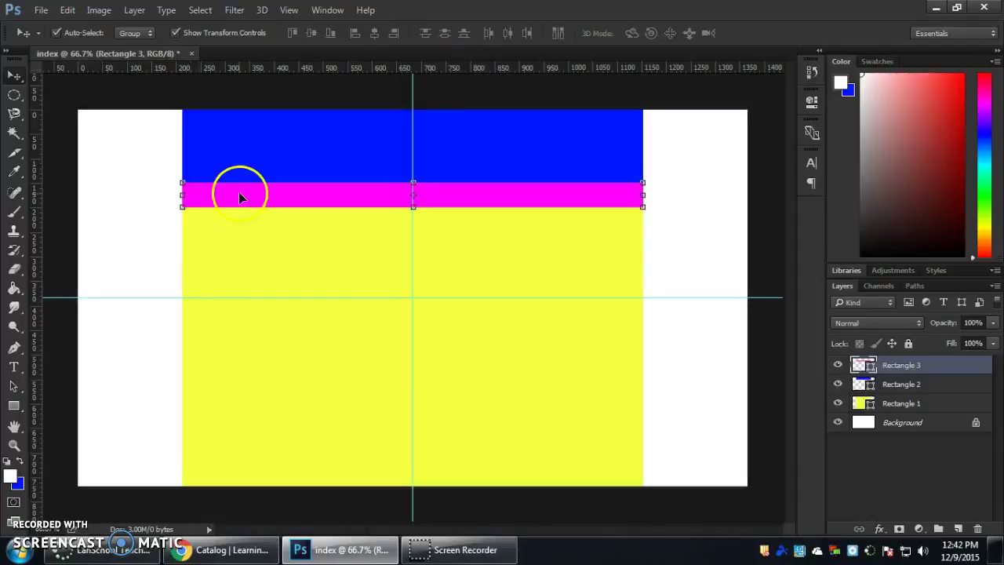
pyautogui.scroll(3, 240, 192)
pyautogui.moveTo(242, 185); pyautogui.dragTo(245, 185)
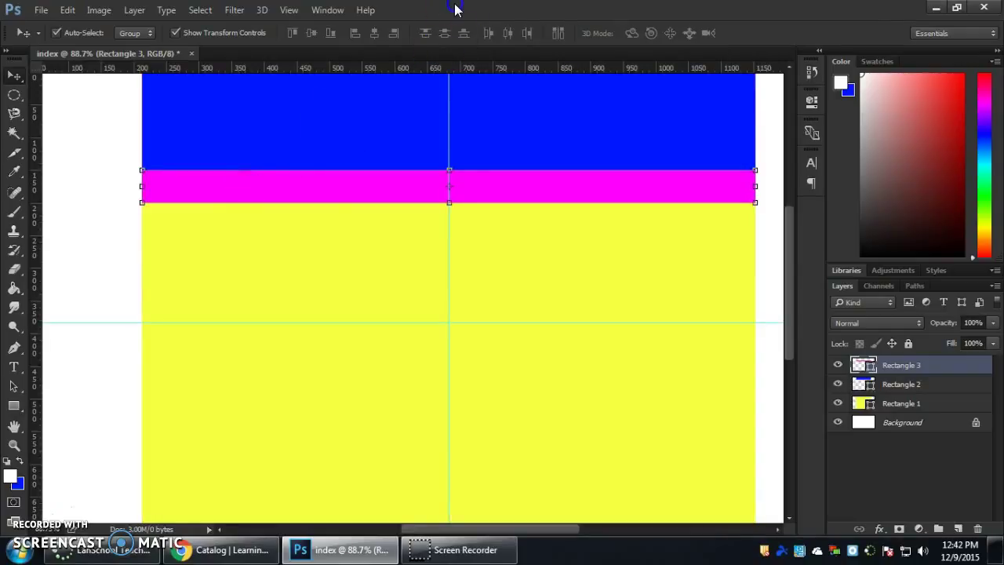
# Duplicate the magenta bar's layer within the index document, keeping the suggested layer name.
pyautogui.click(13, 407)
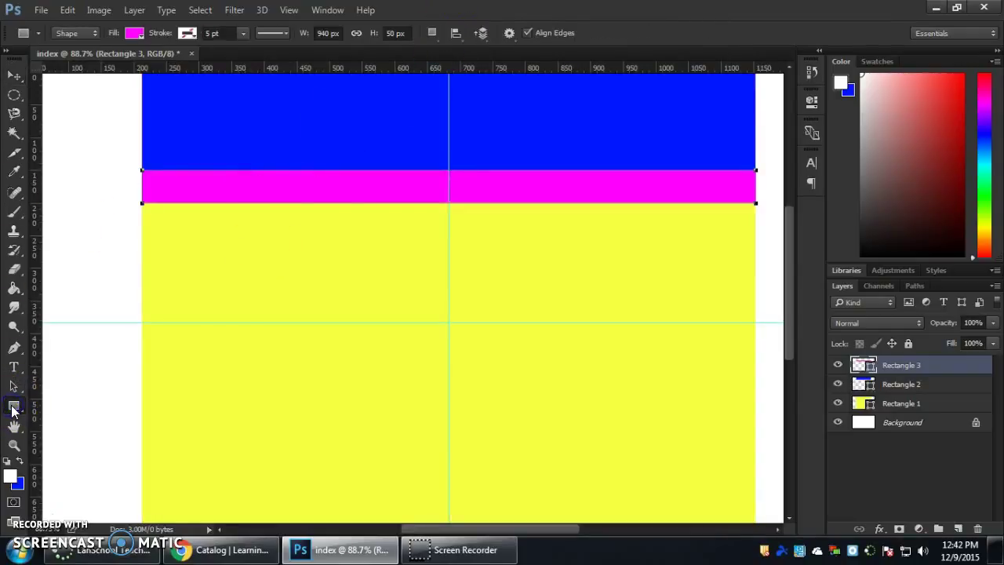
pyautogui.scroll(-2, 322, 295)
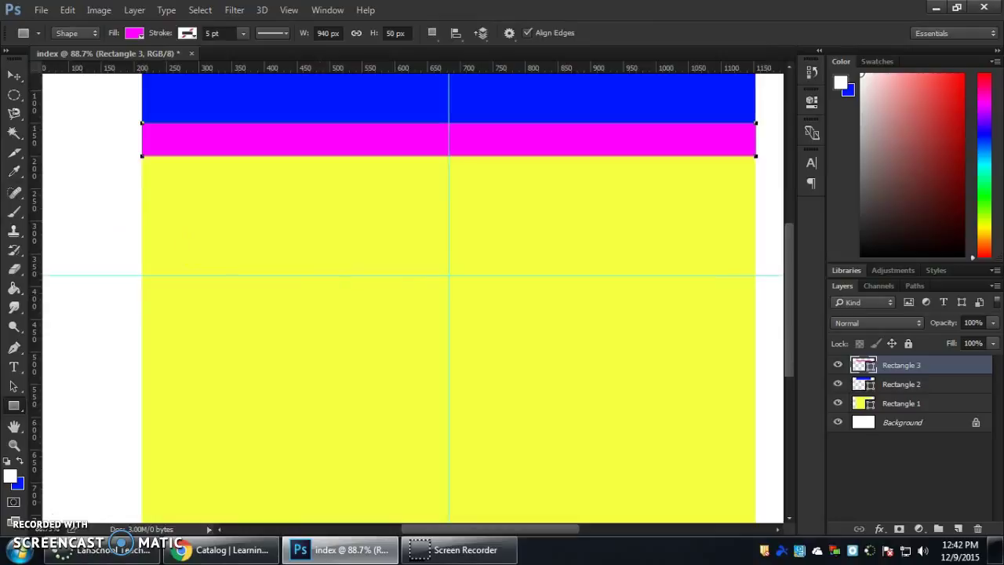
pyautogui.press('v')
pyautogui.click(224, 138)
pyautogui.click(343, 141)
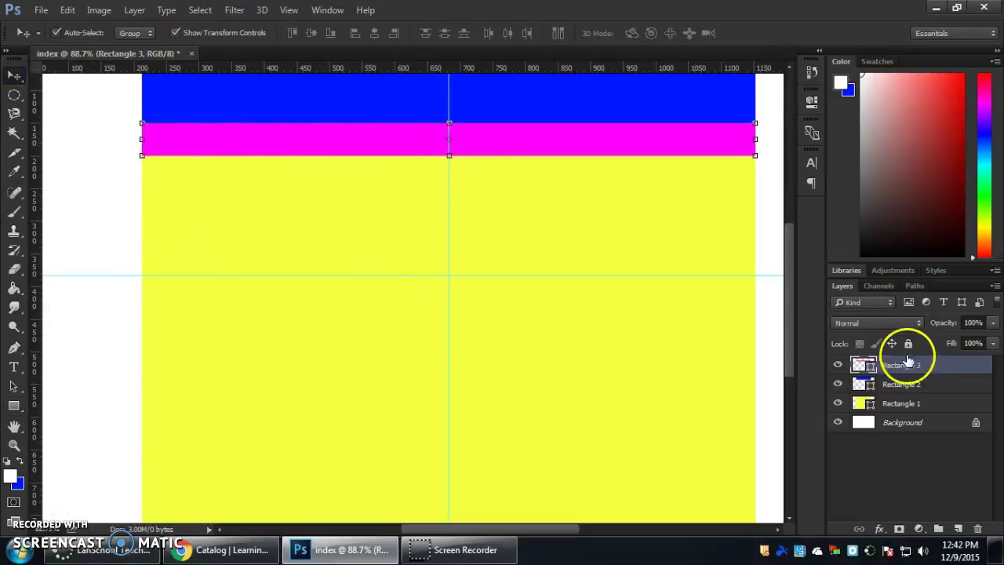
pyautogui.rightClick(959, 363)
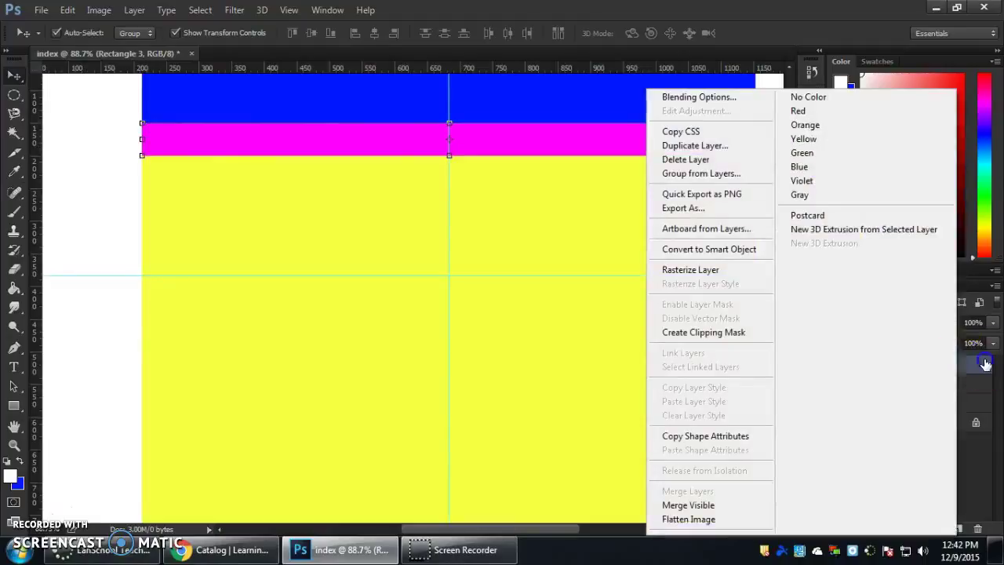
pyautogui.click(964, 365)
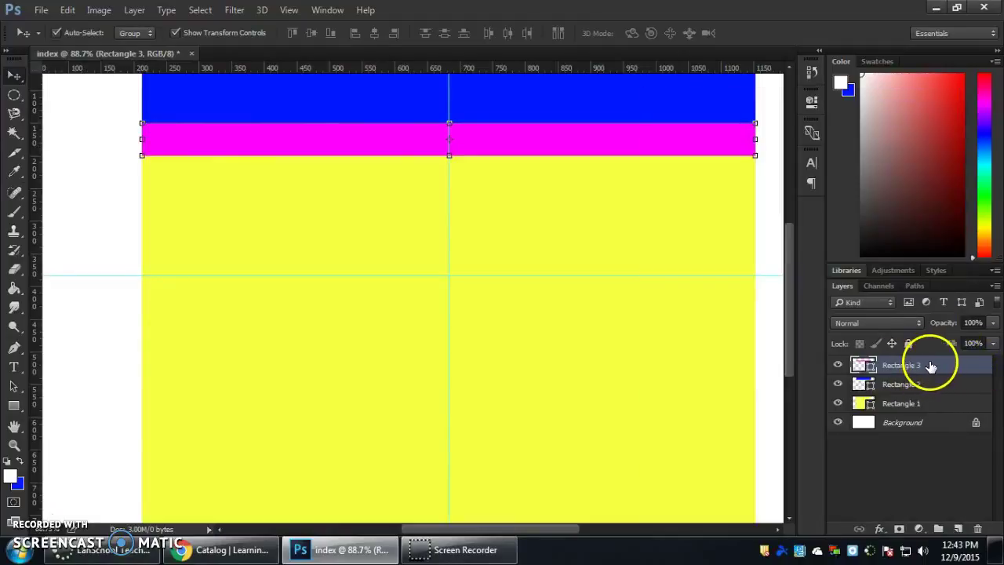
pyautogui.rightClick(929, 365)
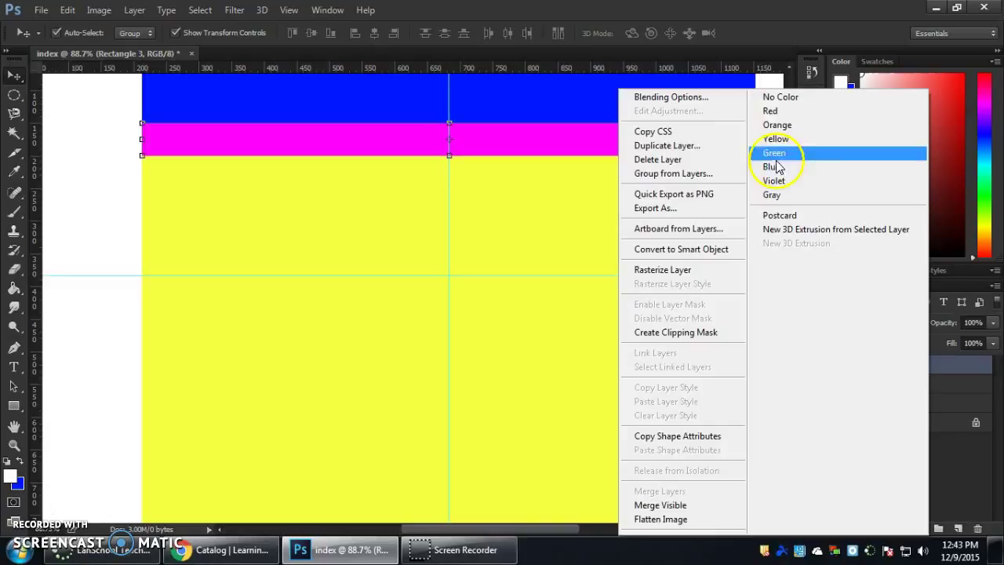
pyautogui.click(709, 146)
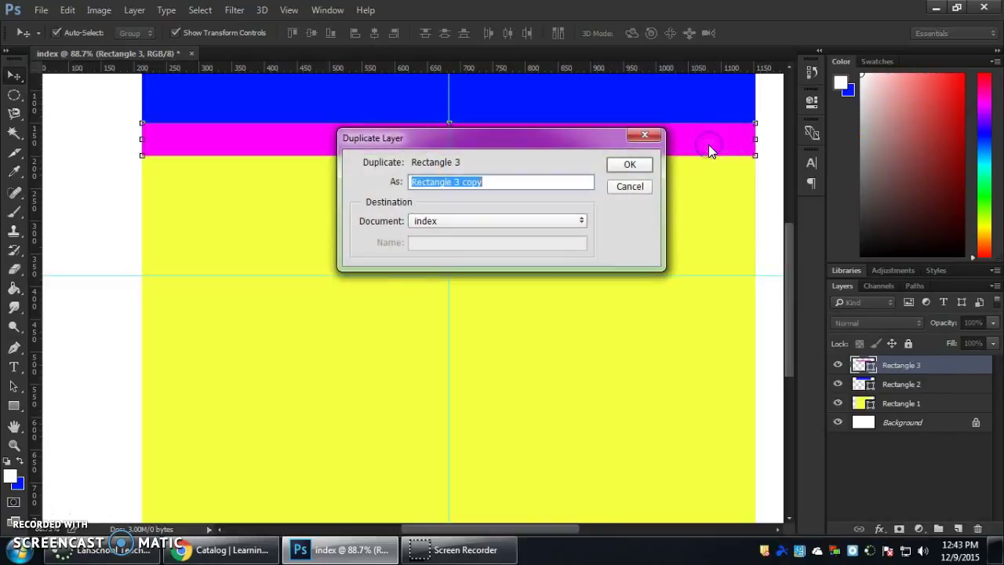
pyautogui.click(633, 165)
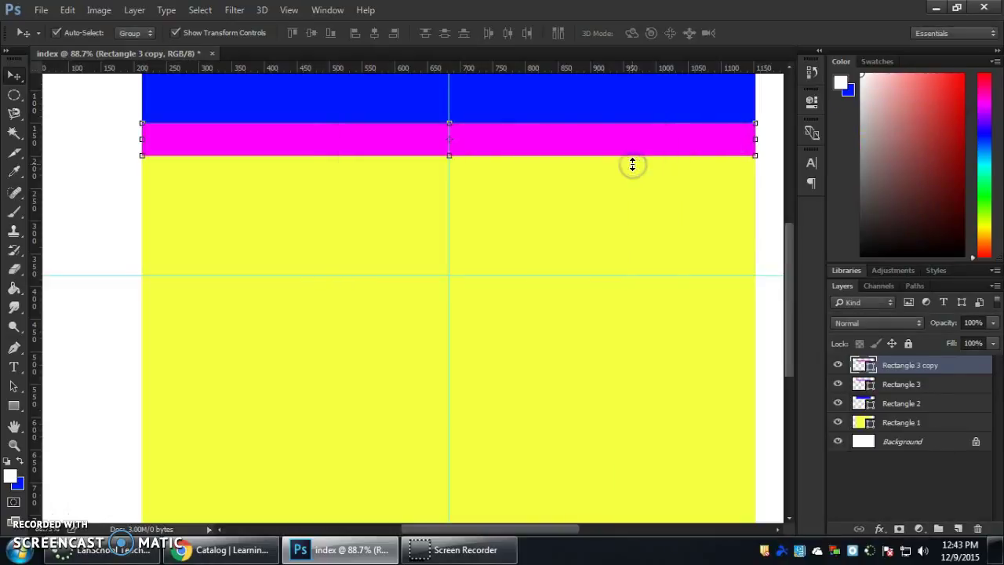
# Move the duplicated magenta bar down to the bottom edge of the yellow content area as a footer.
pyautogui.moveTo(339, 139); pyautogui.dragTo(343, 355)
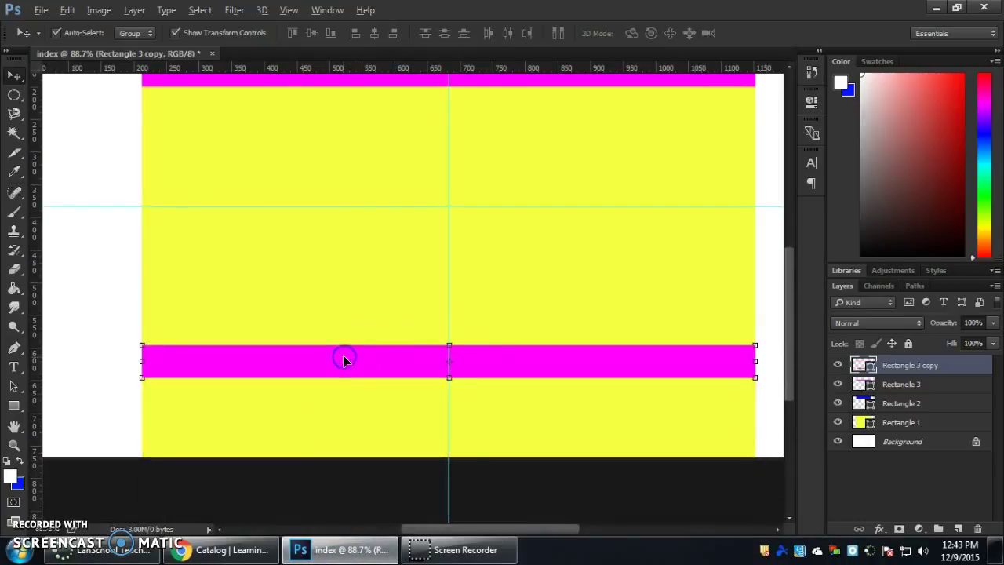
pyautogui.scroll(-1, 343, 355)
pyautogui.moveTo(328, 422); pyautogui.dragTo(325, 480)
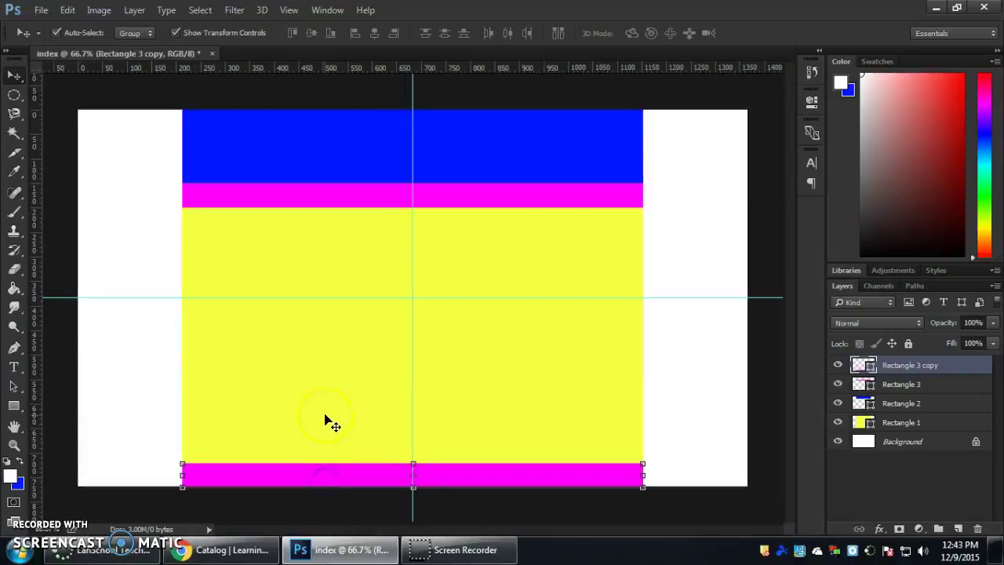
# Create a 100 × 100 px blue rectangle from its center and place it near the yellow content area's upper-left corner.
pyautogui.click(118, 196)
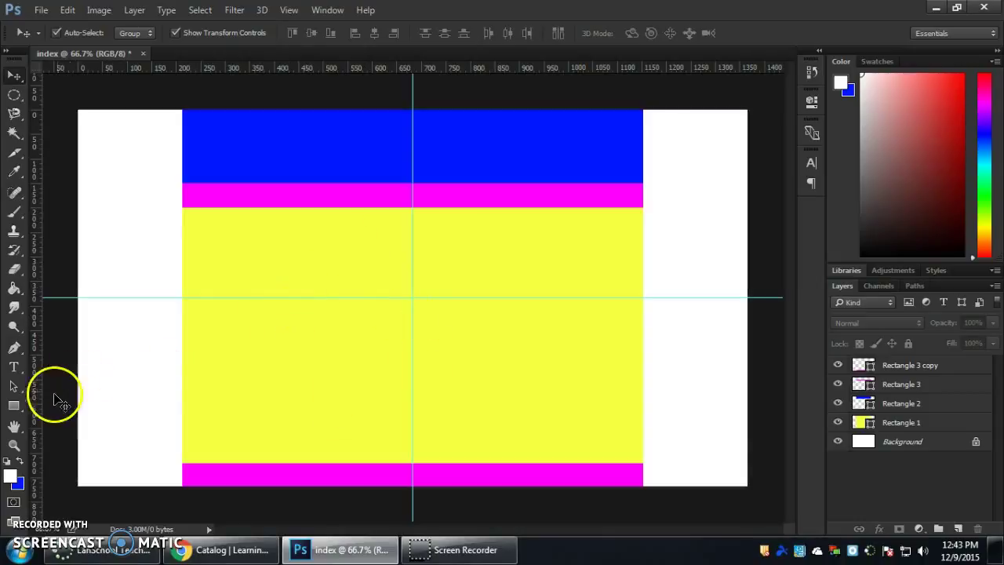
pyautogui.click(14, 406)
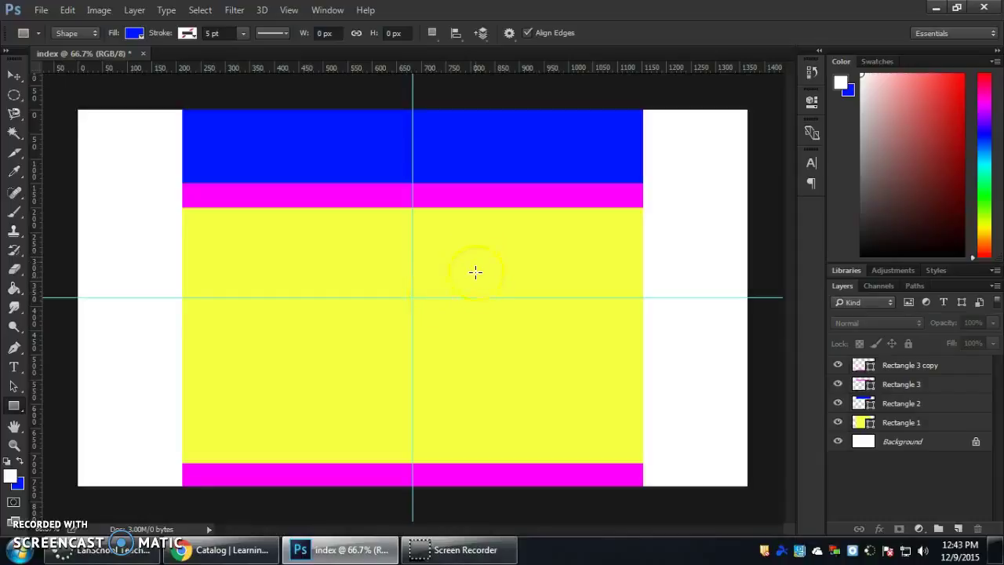
pyautogui.click(351, 319)
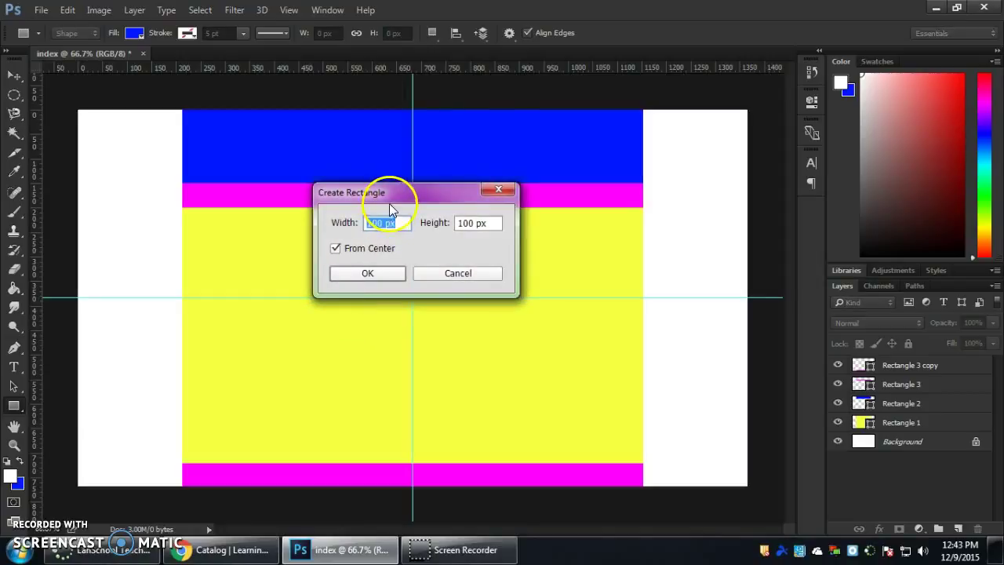
pyautogui.moveTo(392, 199); pyautogui.dragTo(457, 336)
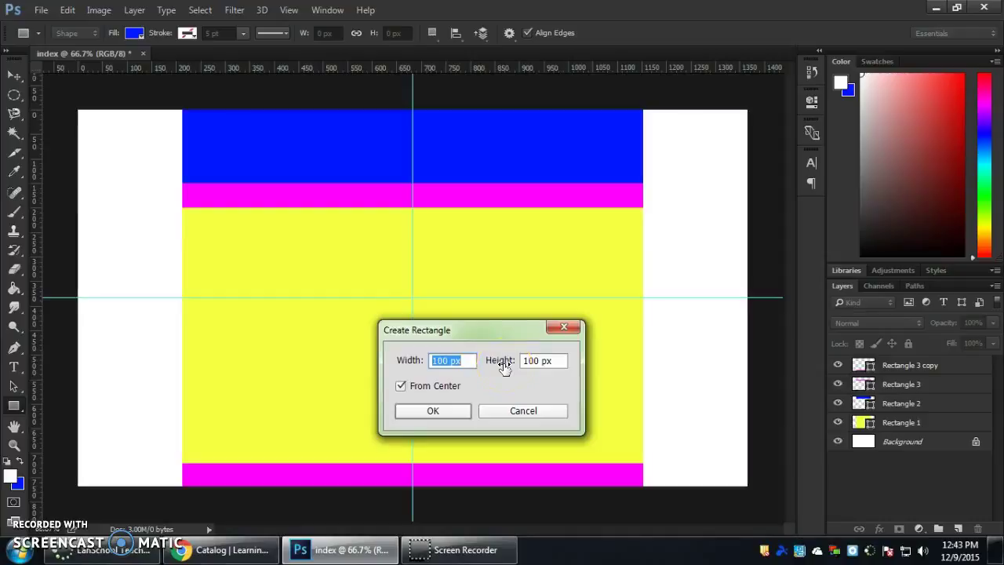
pyautogui.press('Return')
pyautogui.click(14, 75)
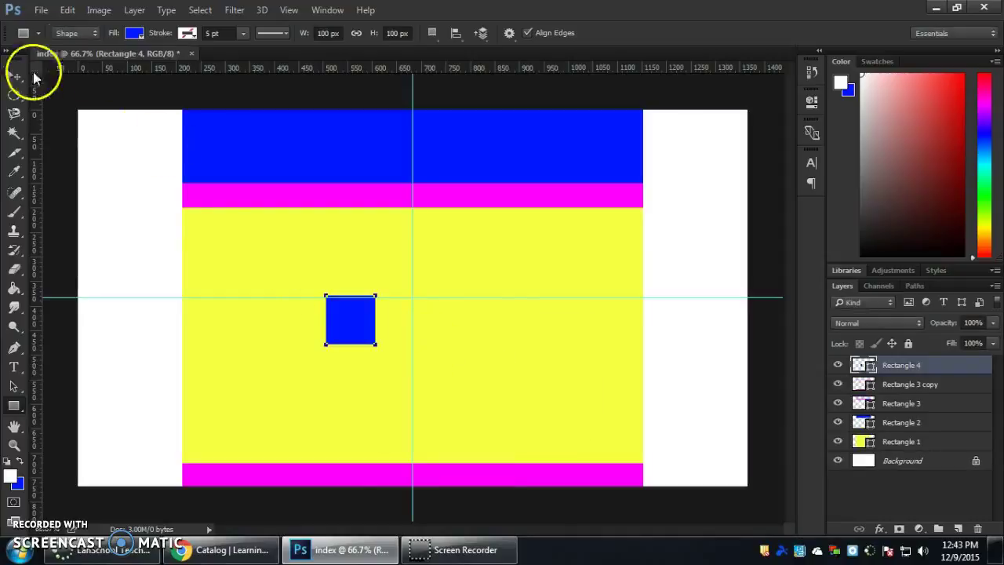
pyautogui.click(341, 314)
pyautogui.moveTo(341, 314); pyautogui.dragTo(211, 237)
# Turn on snapping to layers in addition to guides.
pyautogui.scroll(3, 200, 227)
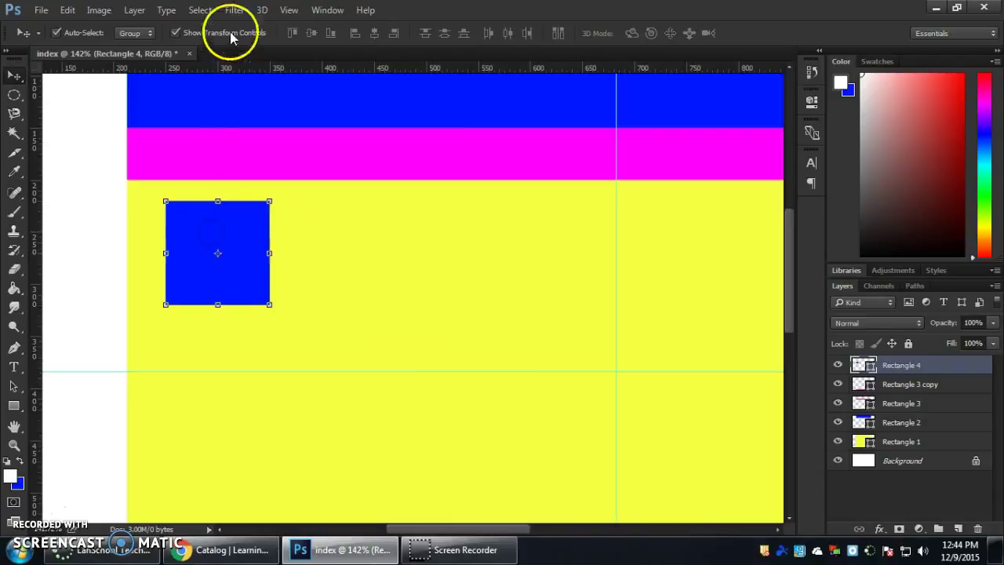
pyautogui.click(289, 10)
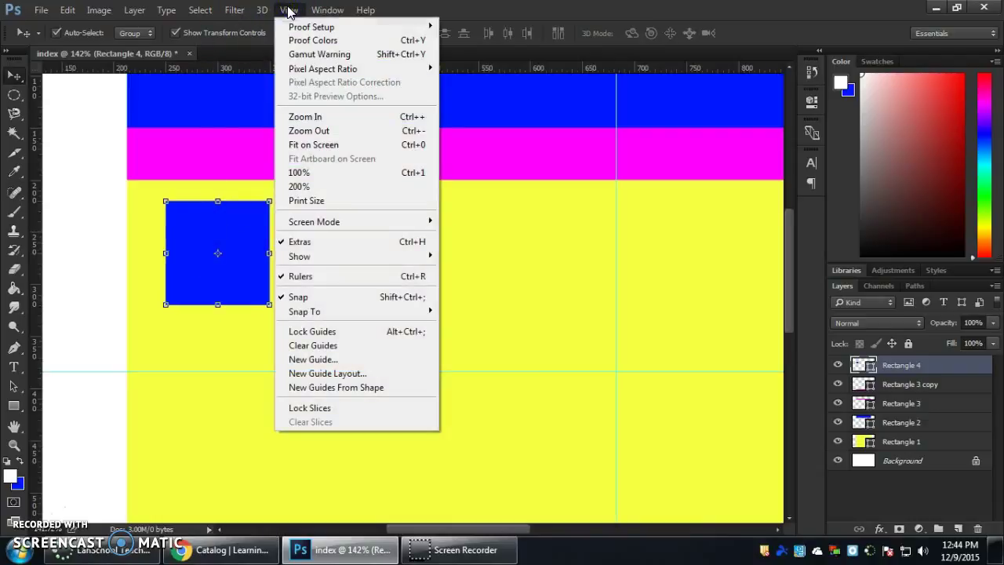
pyautogui.click(338, 311)
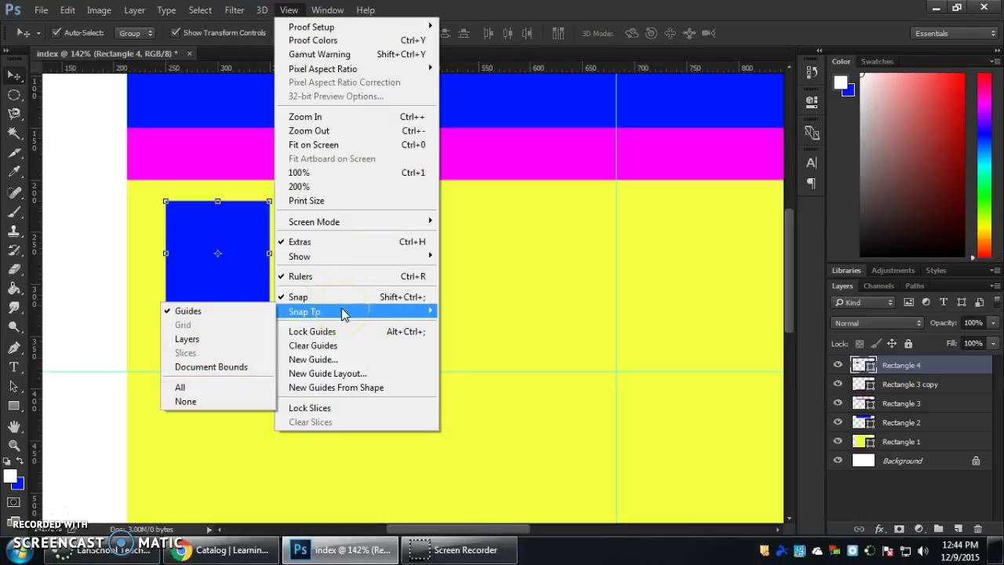
pyautogui.click(216, 313)
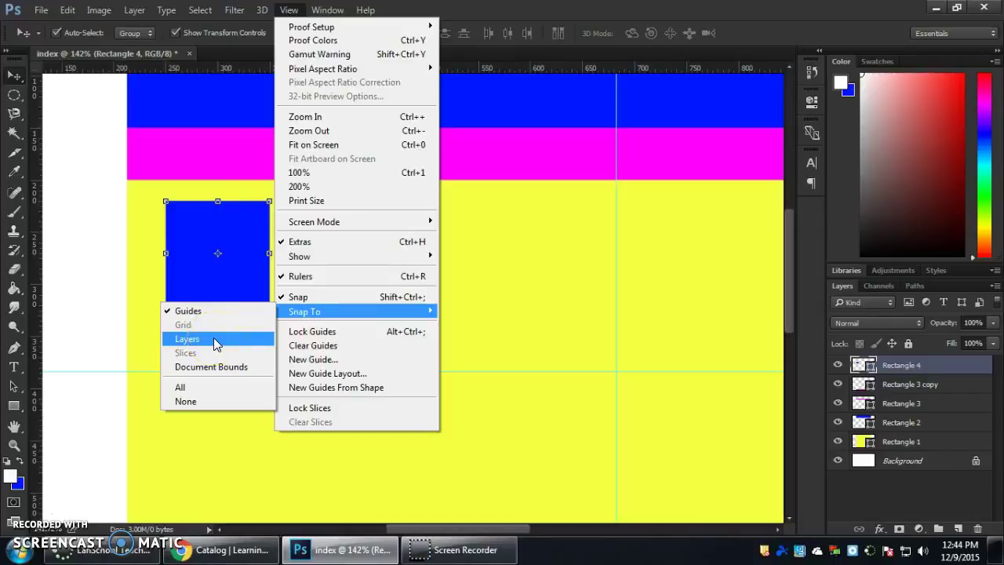
pyautogui.click(212, 338)
# Snap the blue square into the yellow area's upper-left corner, directly beneath the magenta navigation bar.
pyautogui.click(212, 251)
pyautogui.moveTo(200, 218); pyautogui.dragTo(219, 244)
pyautogui.moveTo(210, 153); pyautogui.dragTo(211, 156)
pyautogui.click(209, 218)
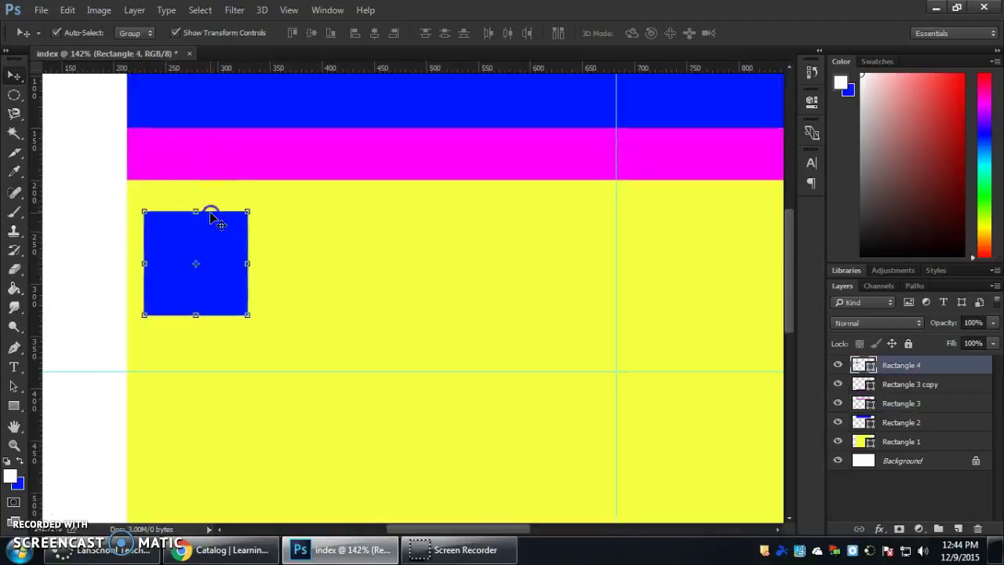
pyautogui.moveTo(224, 248); pyautogui.dragTo(209, 217)
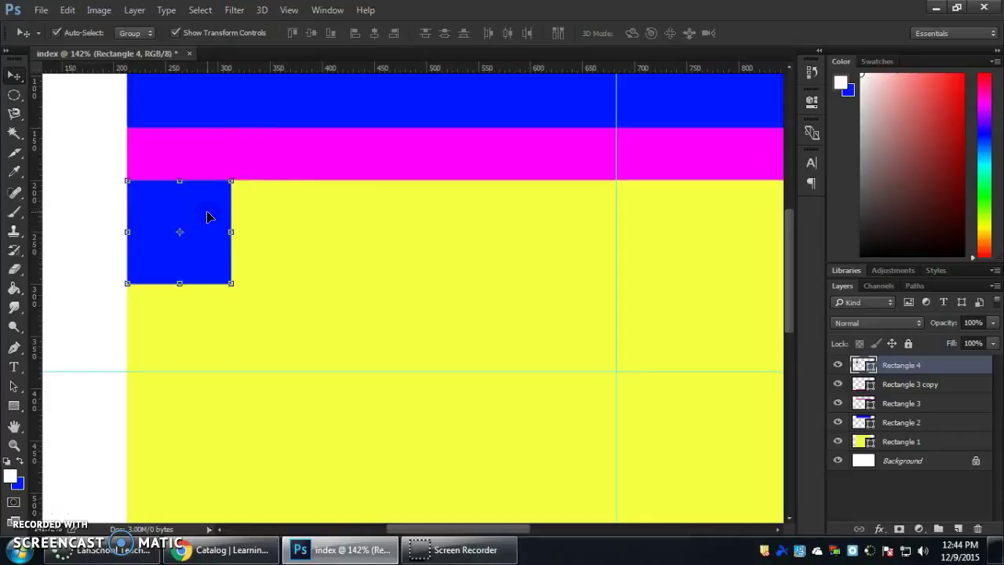
# Stretch the blue square downward so that it reaches the top edge of the magenta footer.
pyautogui.scroll(-3, 314, 284)
pyautogui.scroll(-2, 330, 322)
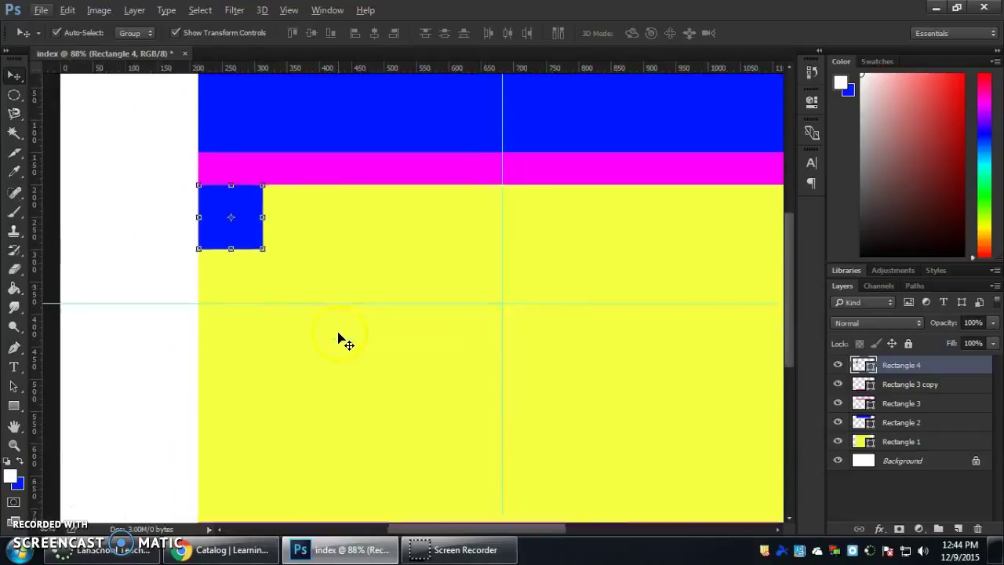
pyautogui.scroll(-1, 330, 314)
pyautogui.scroll(2, 298, 243)
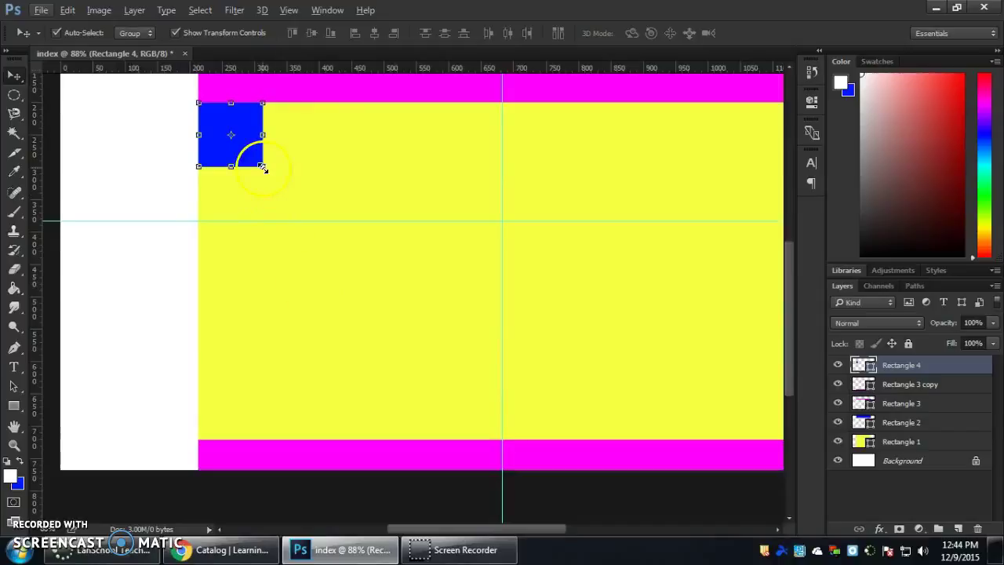
pyautogui.moveTo(225, 170); pyautogui.dragTo(259, 443)
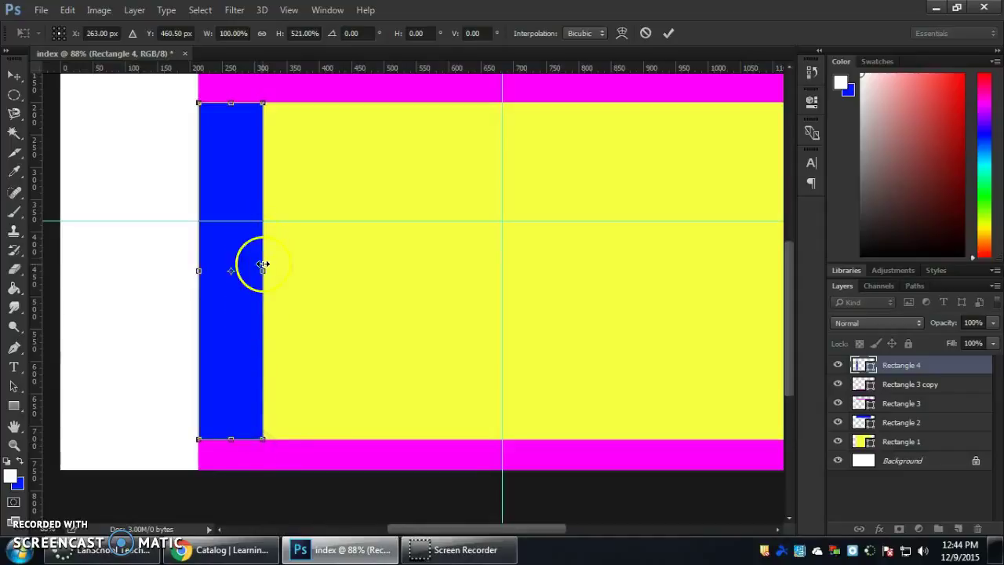
# Widen the blue sidebar to 150 px from its right edge and apply the transformation.
pyautogui.moveTo(263, 272); pyautogui.dragTo(296, 285)
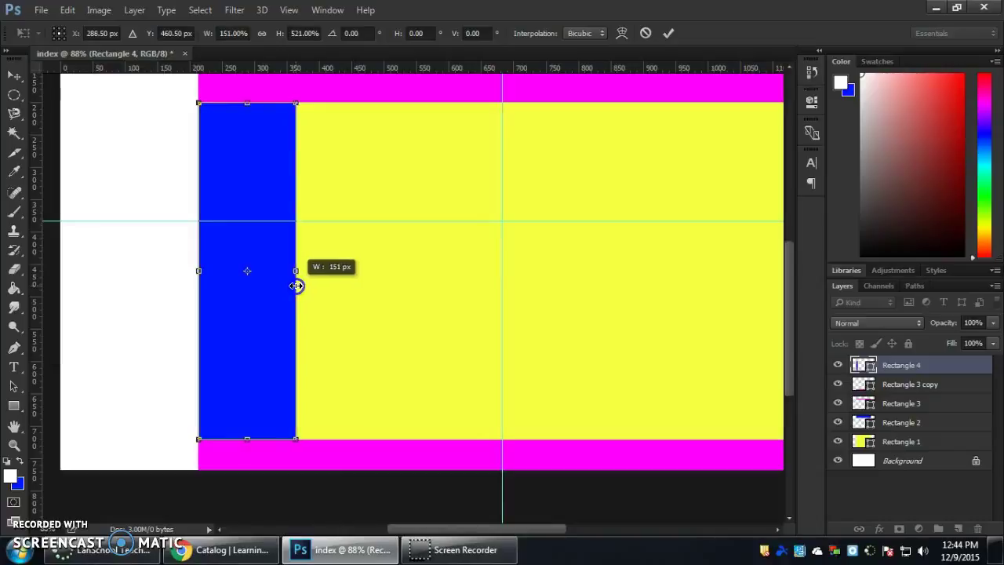
pyautogui.moveTo(296, 286); pyautogui.dragTo(295, 286)
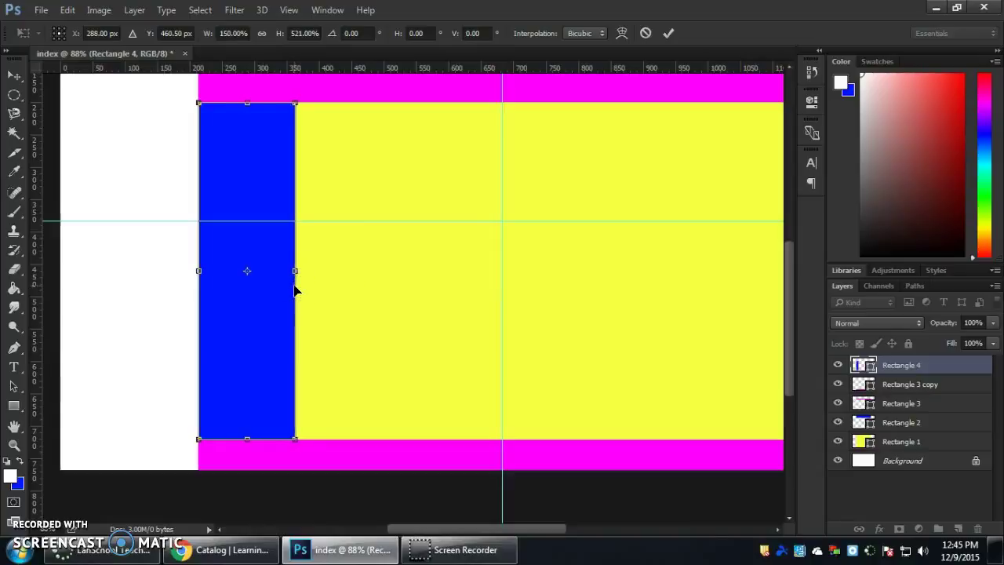
pyautogui.press('Return')
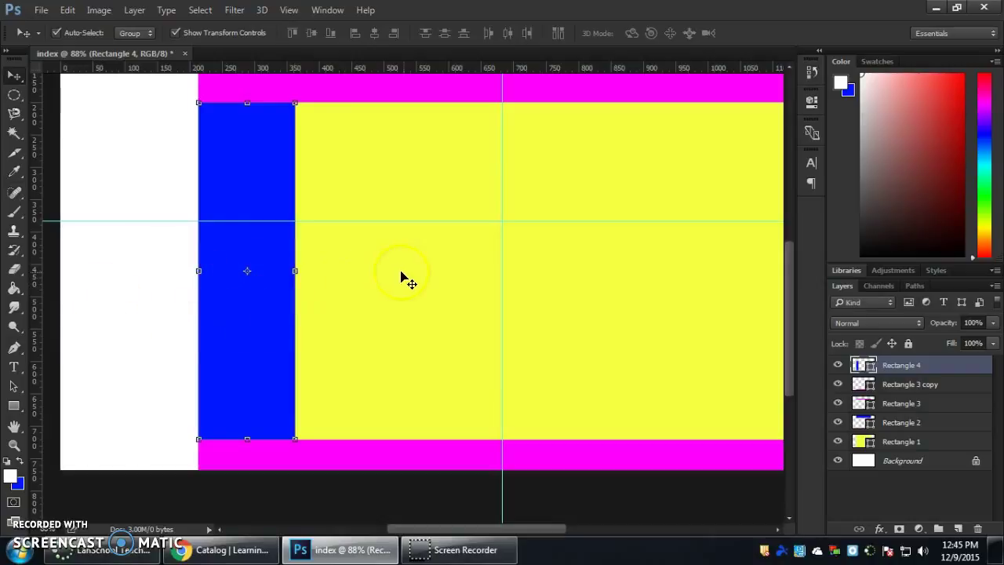
# Create a second rectangle 150 px wide and 521 px high over the yellow content area.
pyautogui.hotkey('ctrl', '-')
pyautogui.click(13, 405)
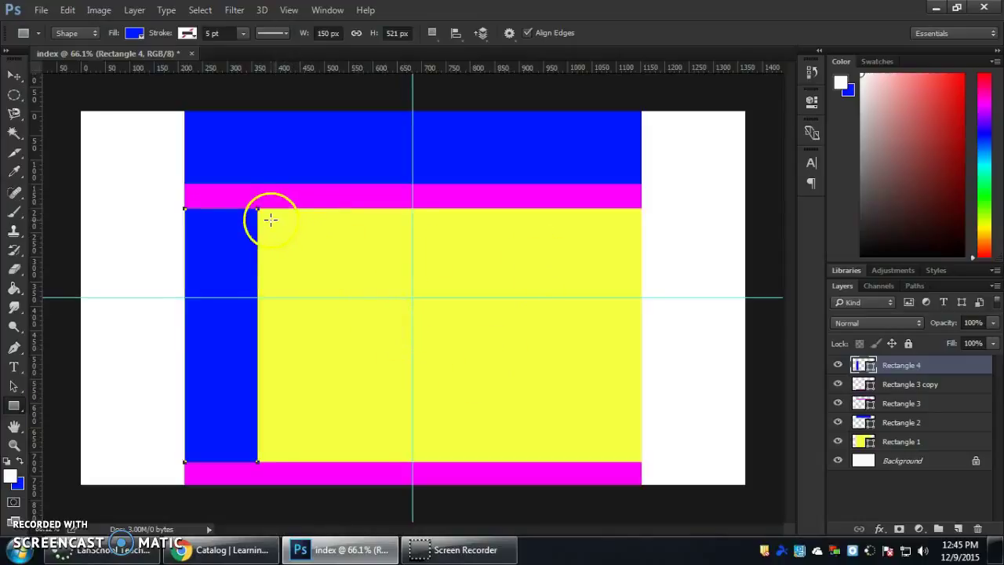
pyautogui.click(333, 269)
pyautogui.click(432, 410)
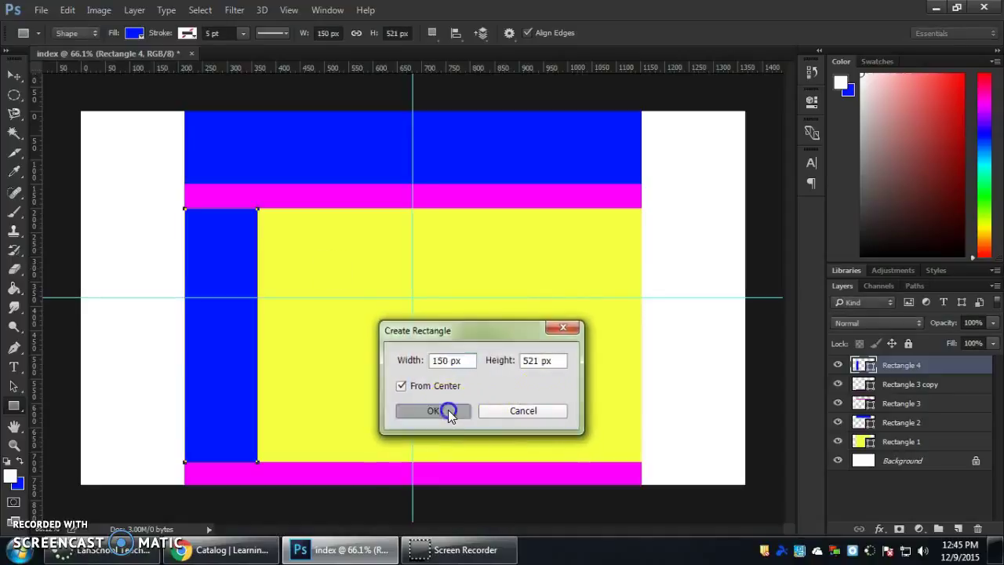
# Change the new rectangle's fill to the lighter blue from the recently used colors.
pyautogui.click(133, 33)
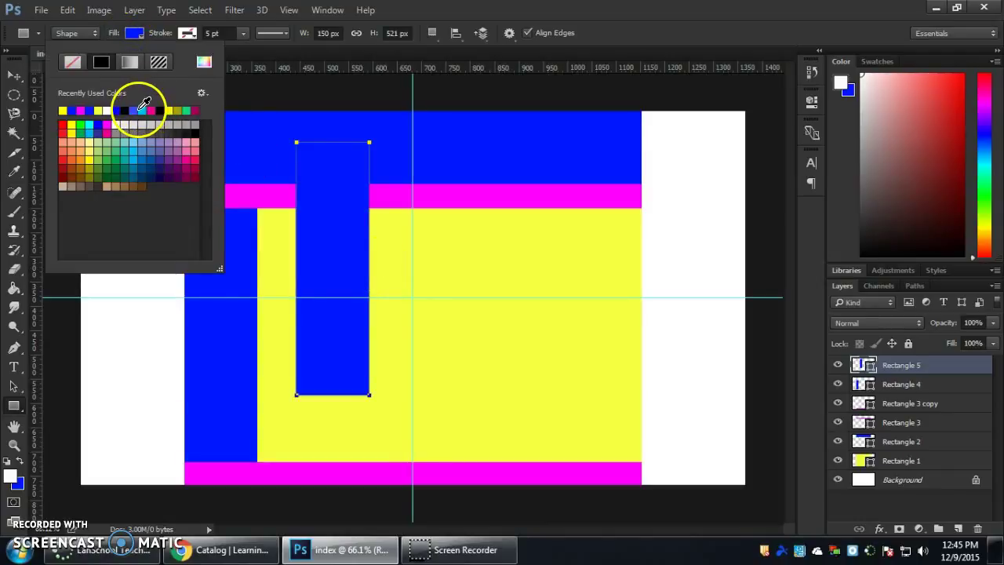
pyautogui.click(136, 110)
pyautogui.click(287, 90)
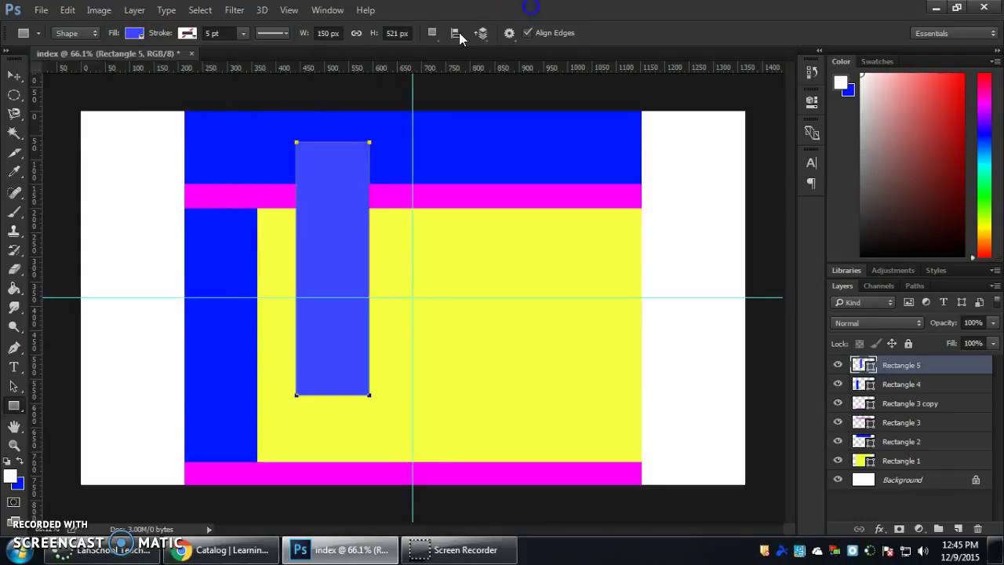
# Move the lighter blue rectangle against the sidebar beneath the navigation bar and stretch it to the content area's right edge.
pyautogui.click(15, 78)
pyautogui.moveTo(320, 204); pyautogui.dragTo(288, 273)
pyautogui.moveTo(333, 335); pyautogui.dragTo(640, 347)
pyautogui.press('Return')
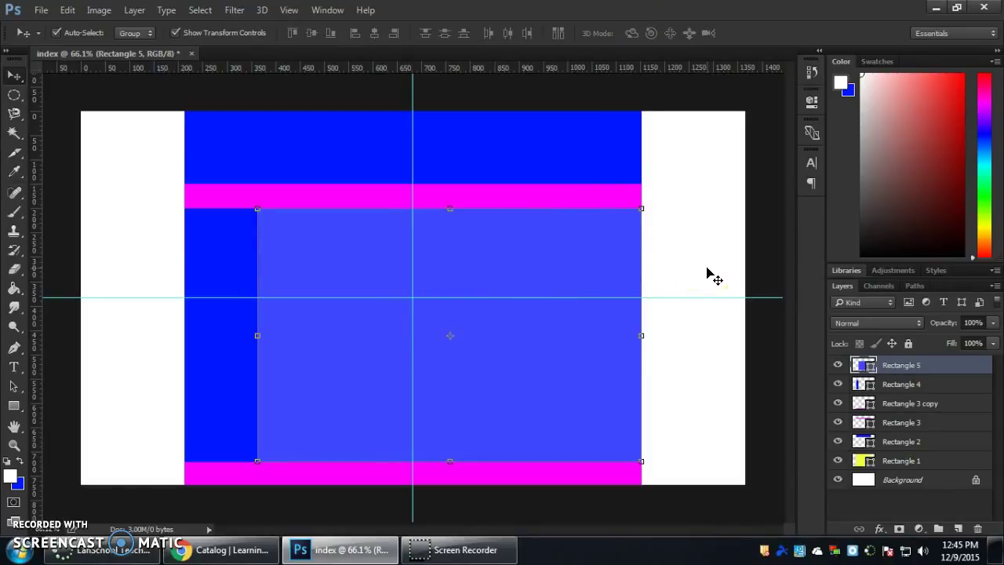
# Save the document as index.psd in Photoshop format in the Drone Site folder on the desktop.
pyautogui.click(40, 10)
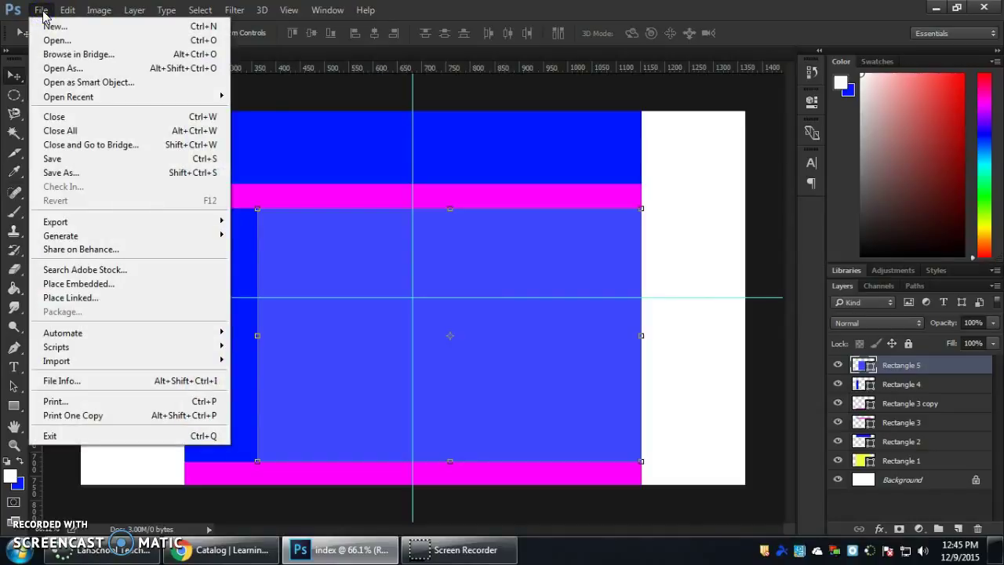
pyautogui.moveTo(133, 227)
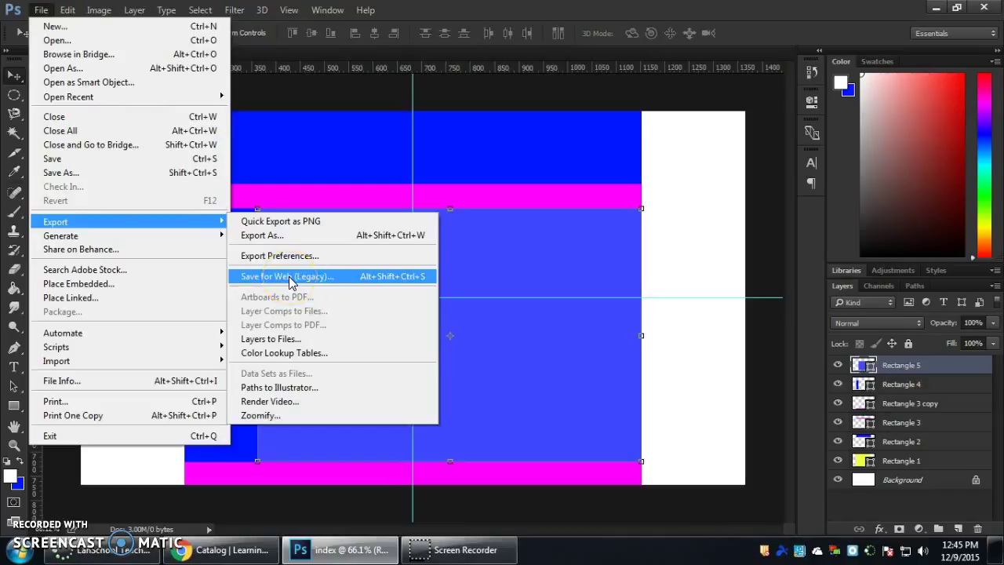
pyautogui.click(55, 160)
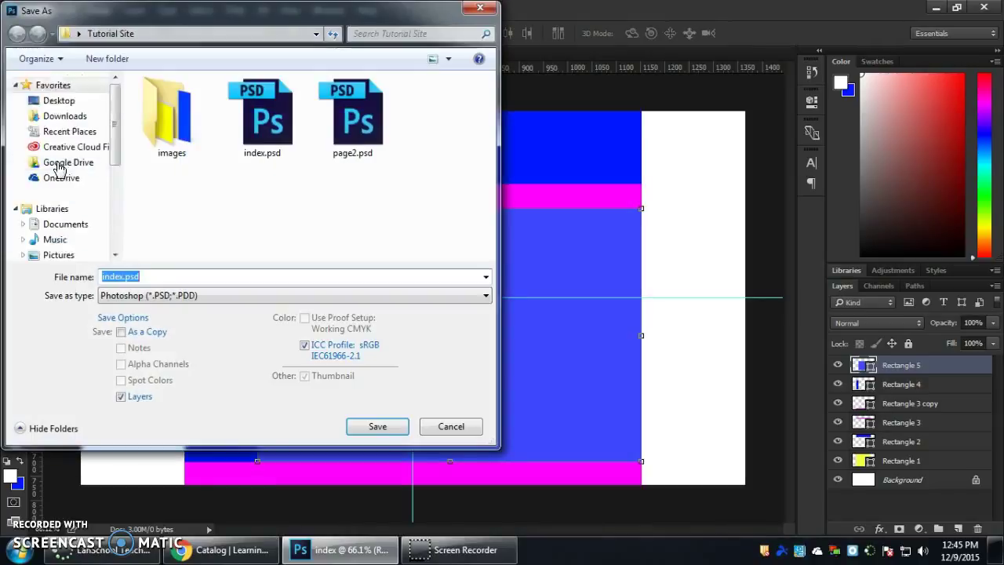
pyautogui.click(56, 100)
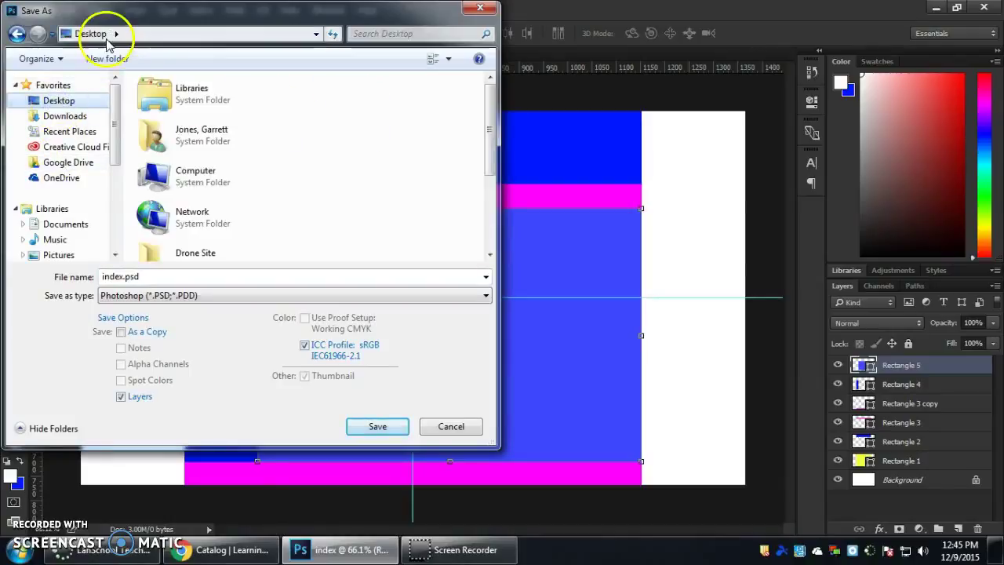
pyautogui.click(302, 201)
pyautogui.scroll(-3, 303, 196)
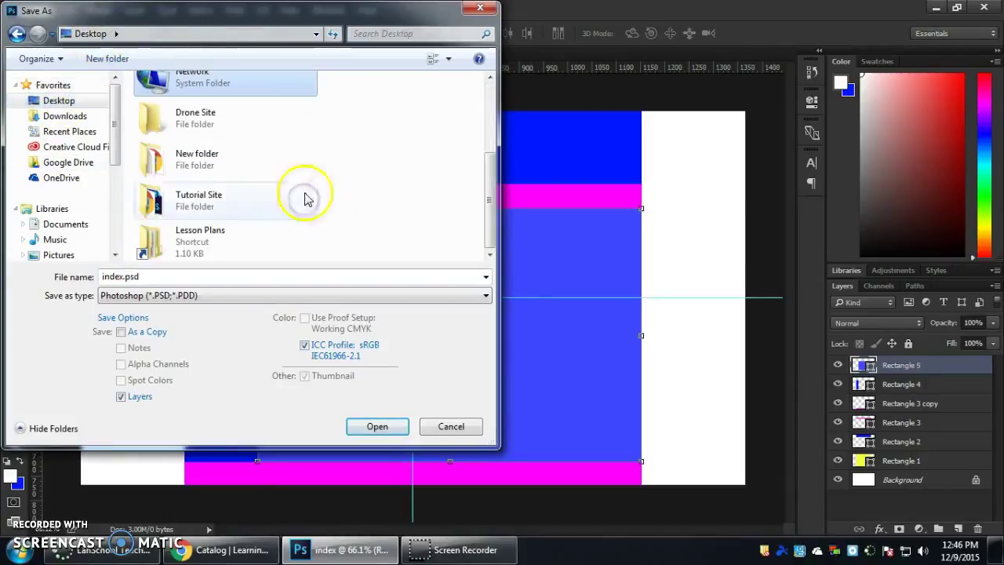
pyautogui.doubleClick(217, 132)
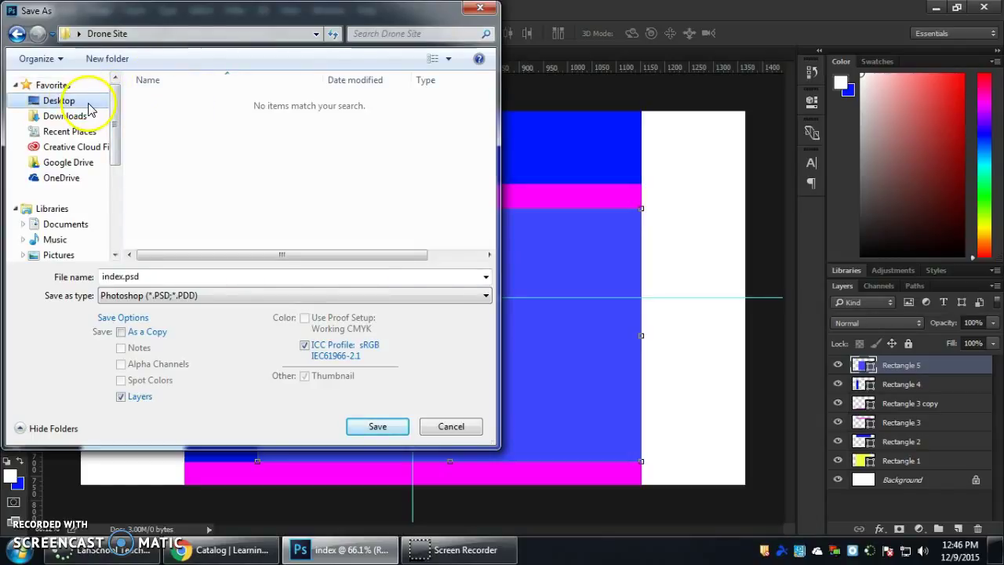
pyautogui.click(392, 424)
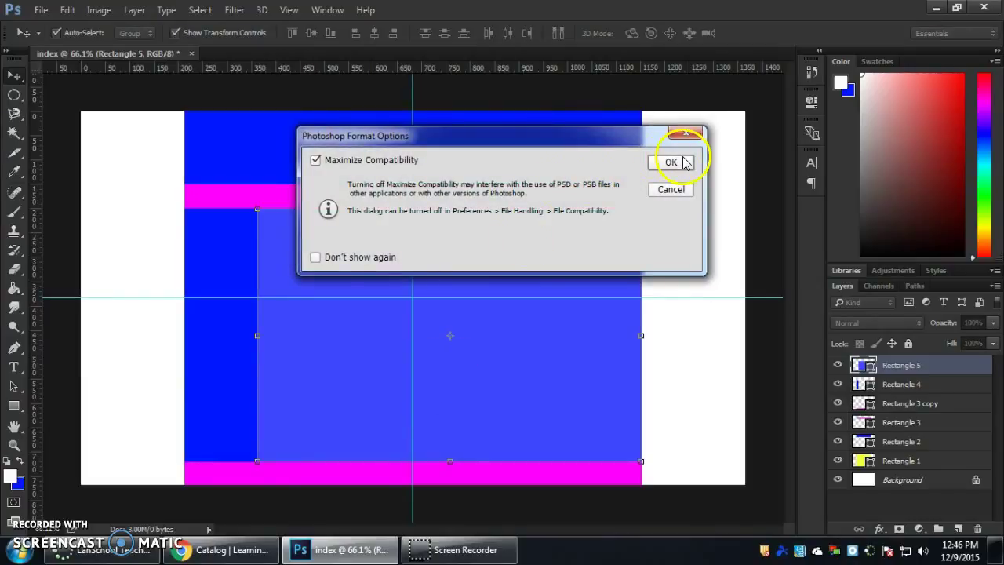
# Keep Maximize Compatibility enabled, set the format options not to show again, and complete the save.
pyautogui.click(351, 259)
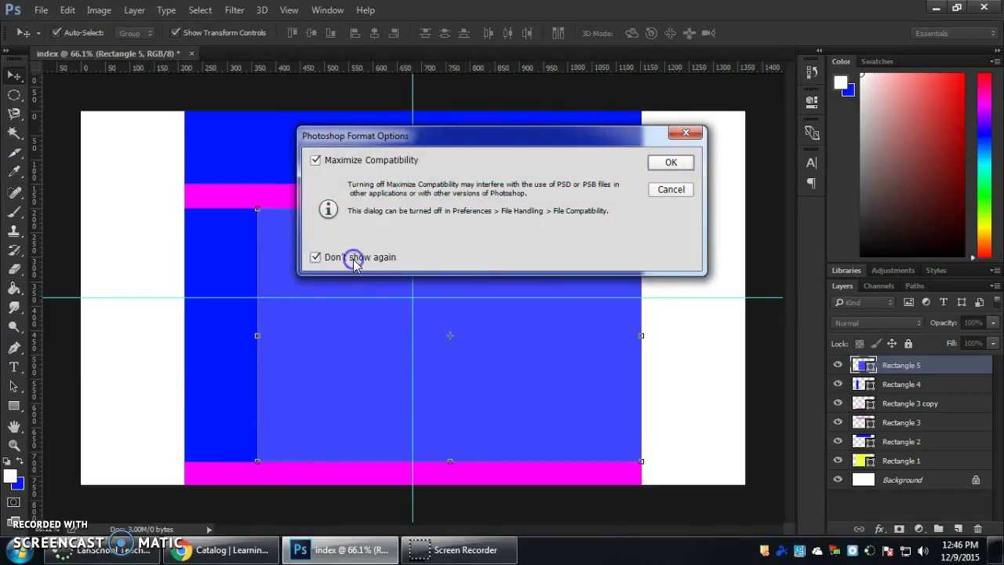
pyautogui.click(678, 163)
pyautogui.click(599, 217)
pyautogui.click(451, 328)
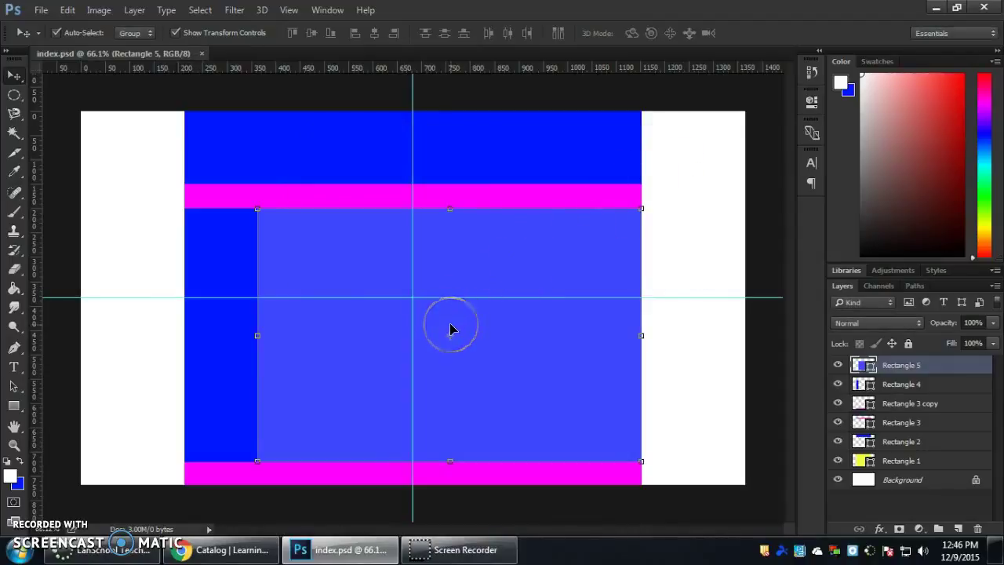